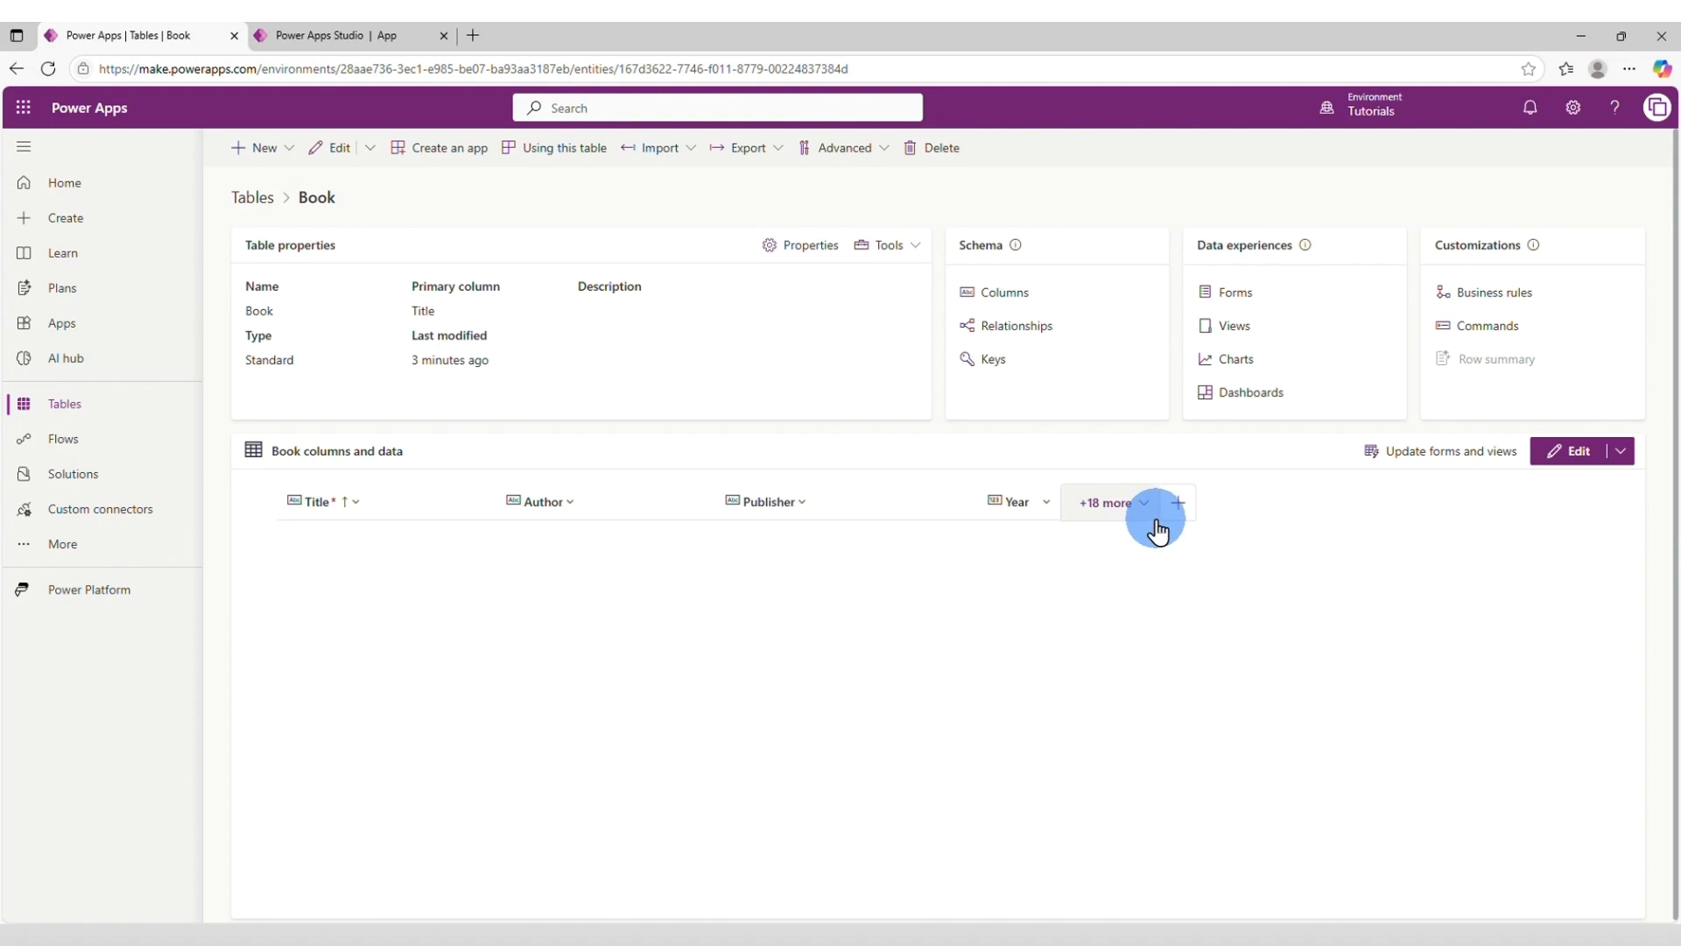
Switch to the Book Store app and insert an edit form in the main container, connected to the Books table.
{"action": "left_click", "coordinate": [350, 35]}
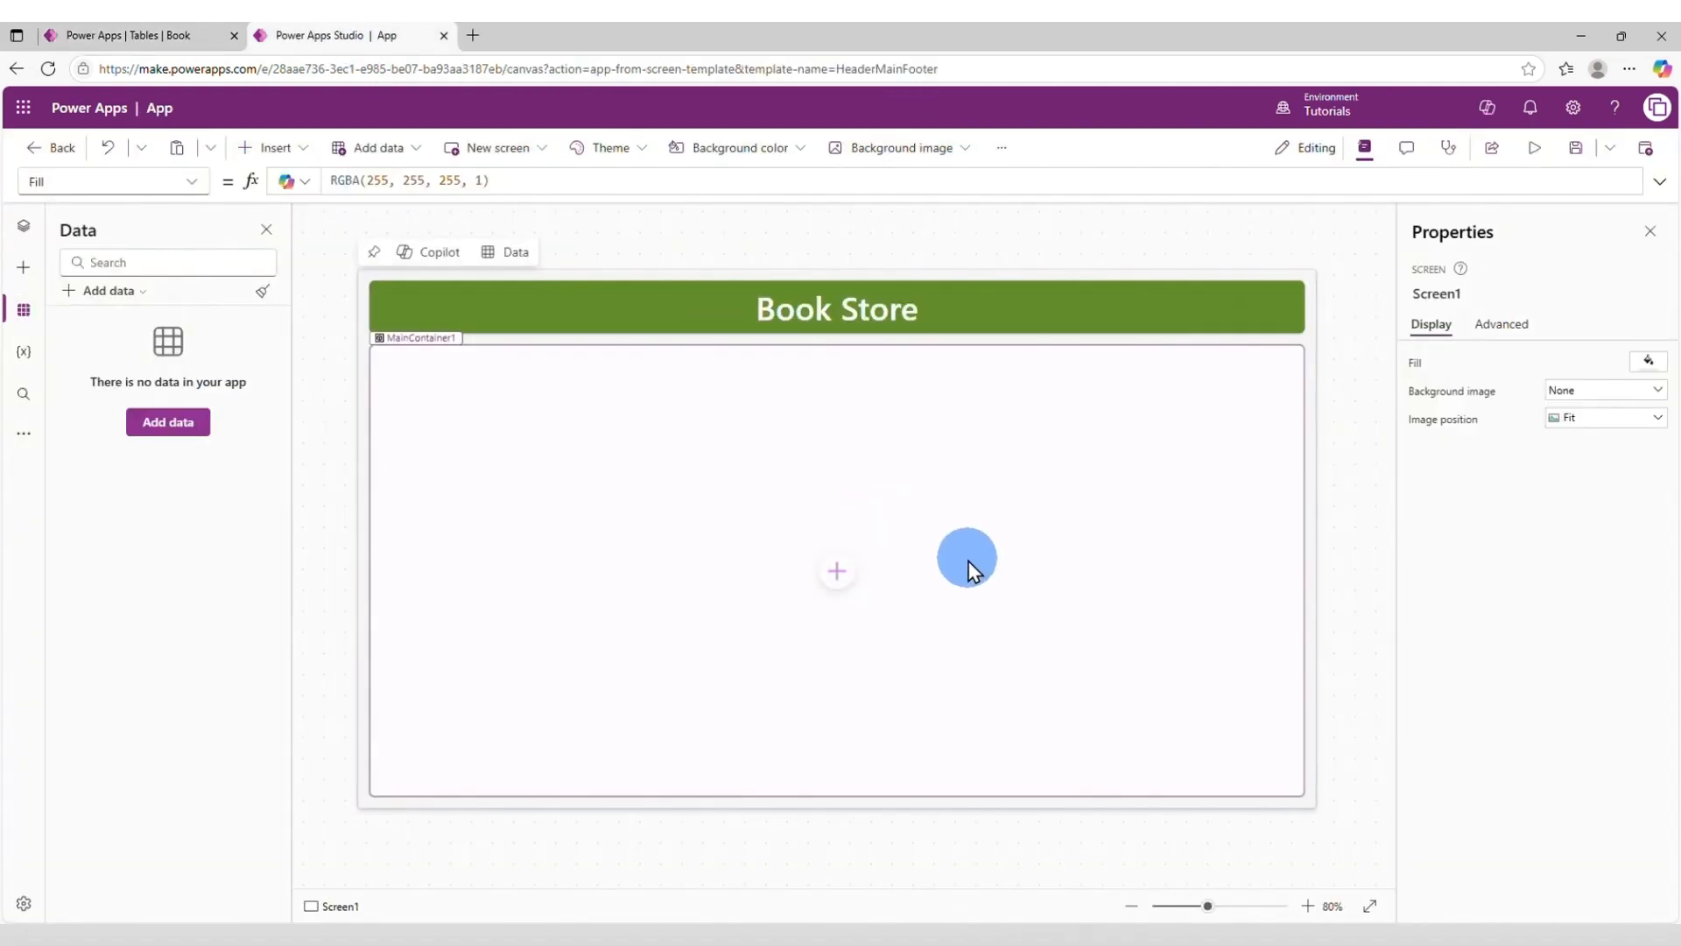
{"action": "left_click", "coordinate": [1178, 550]}
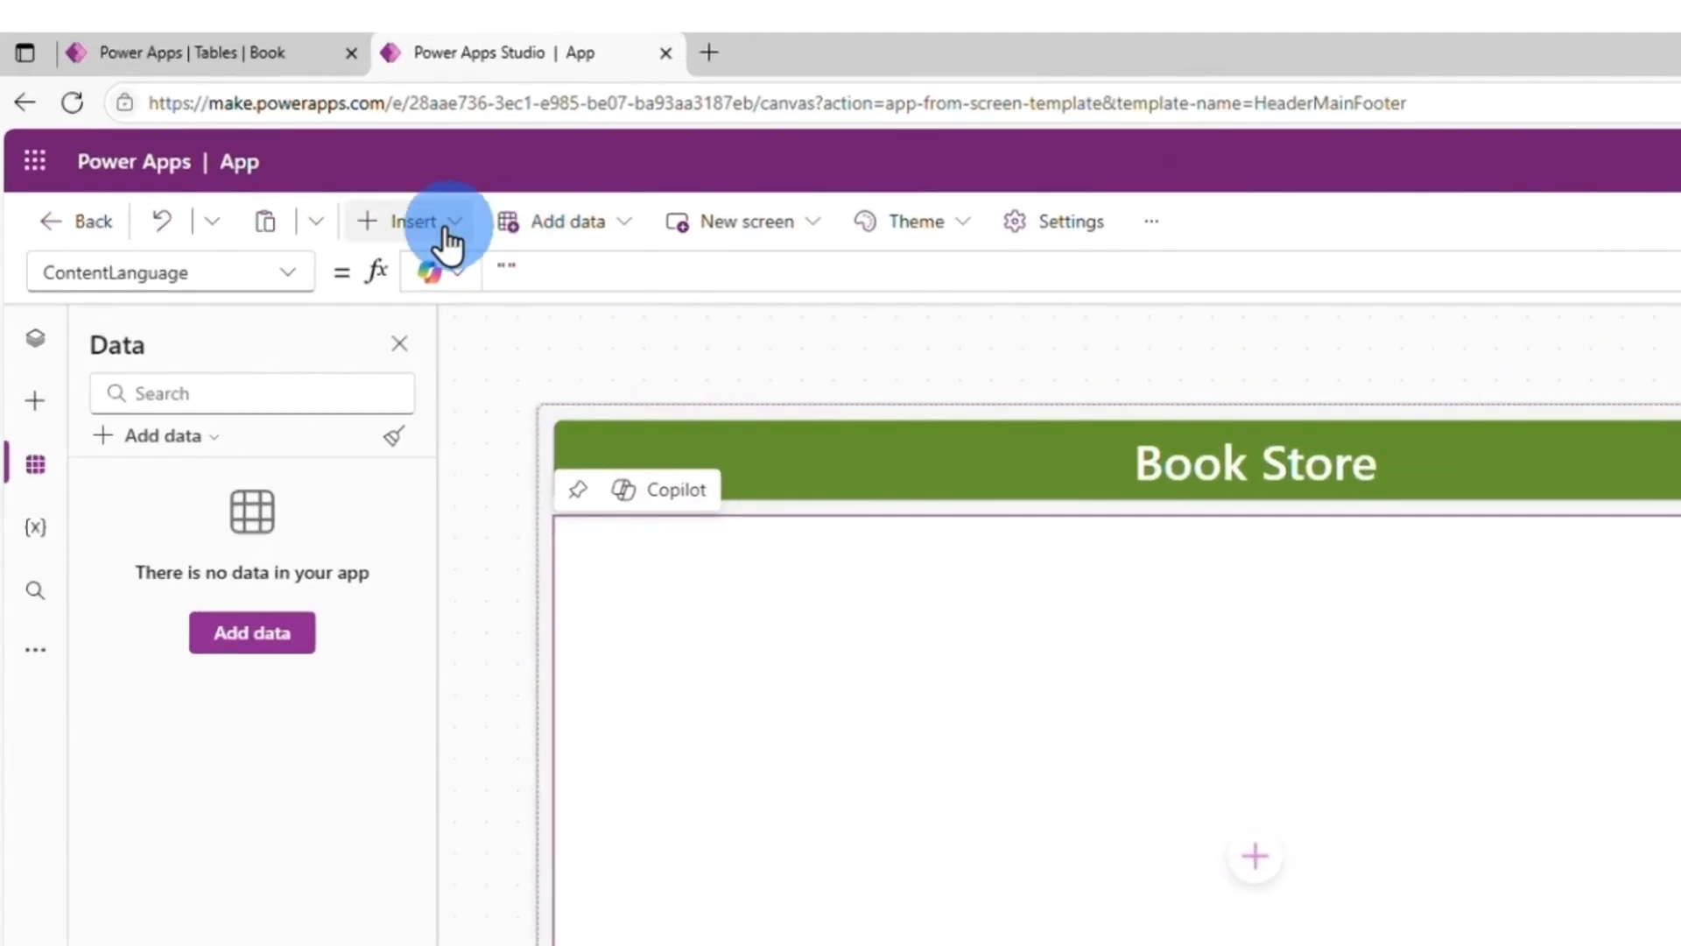
{"action": "left_click", "coordinate": [282, 149]}
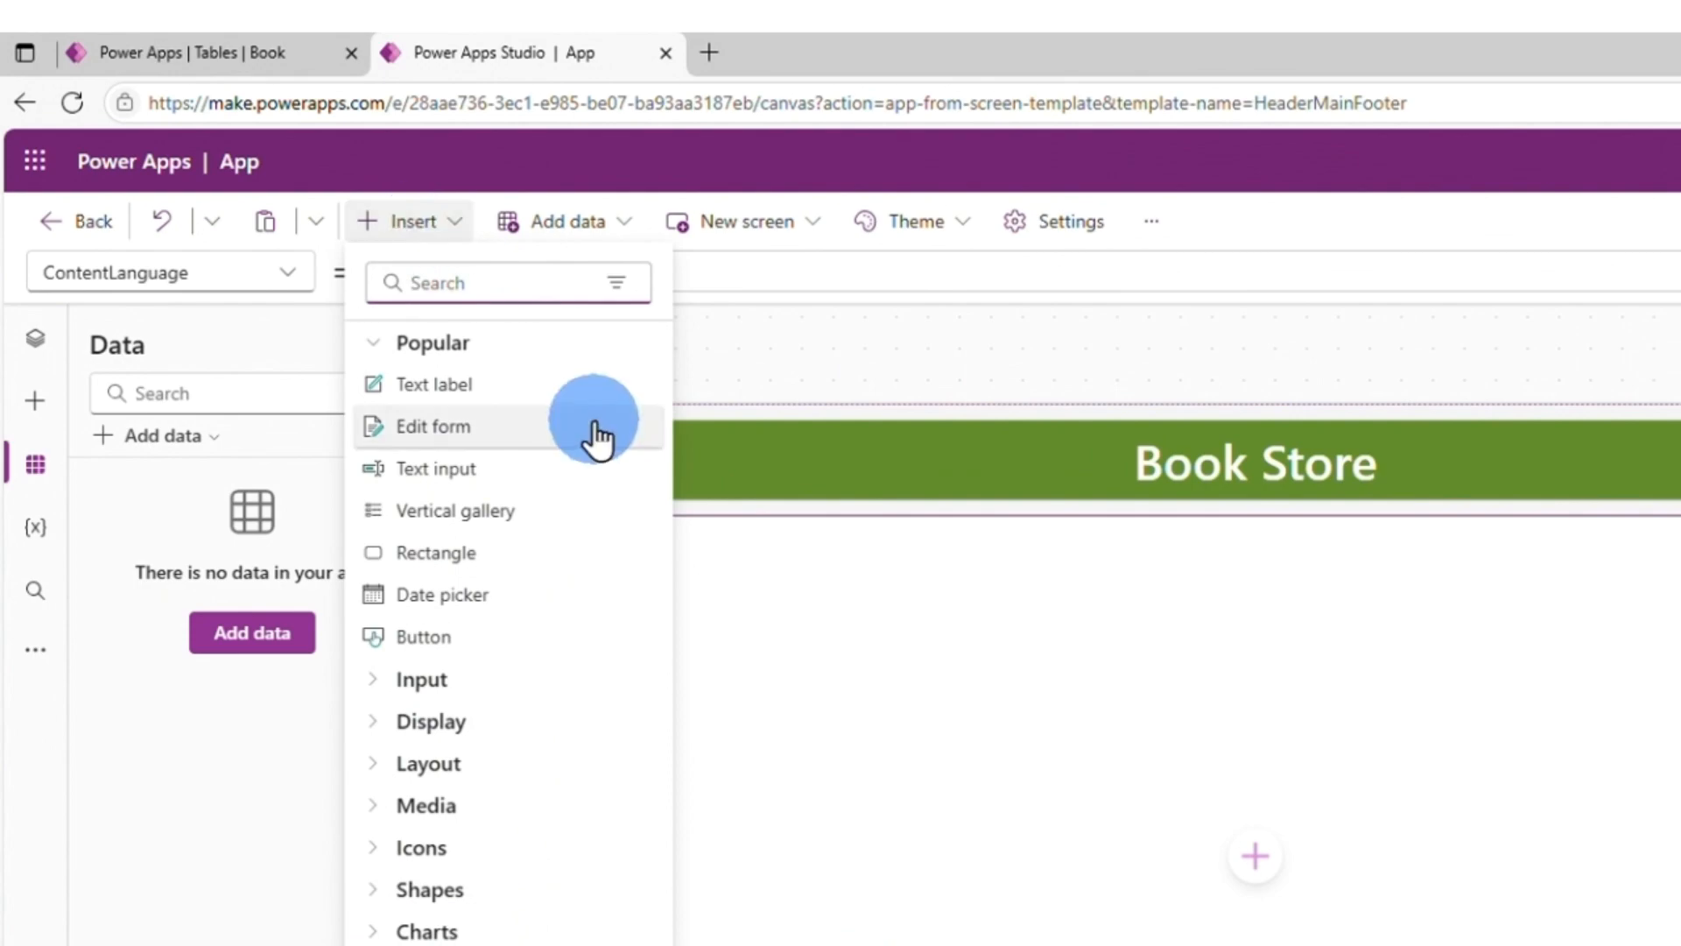
{"action": "left_click", "coordinate": [522, 455]}
{"action": "mouse_move", "coordinate": [960, 772]}
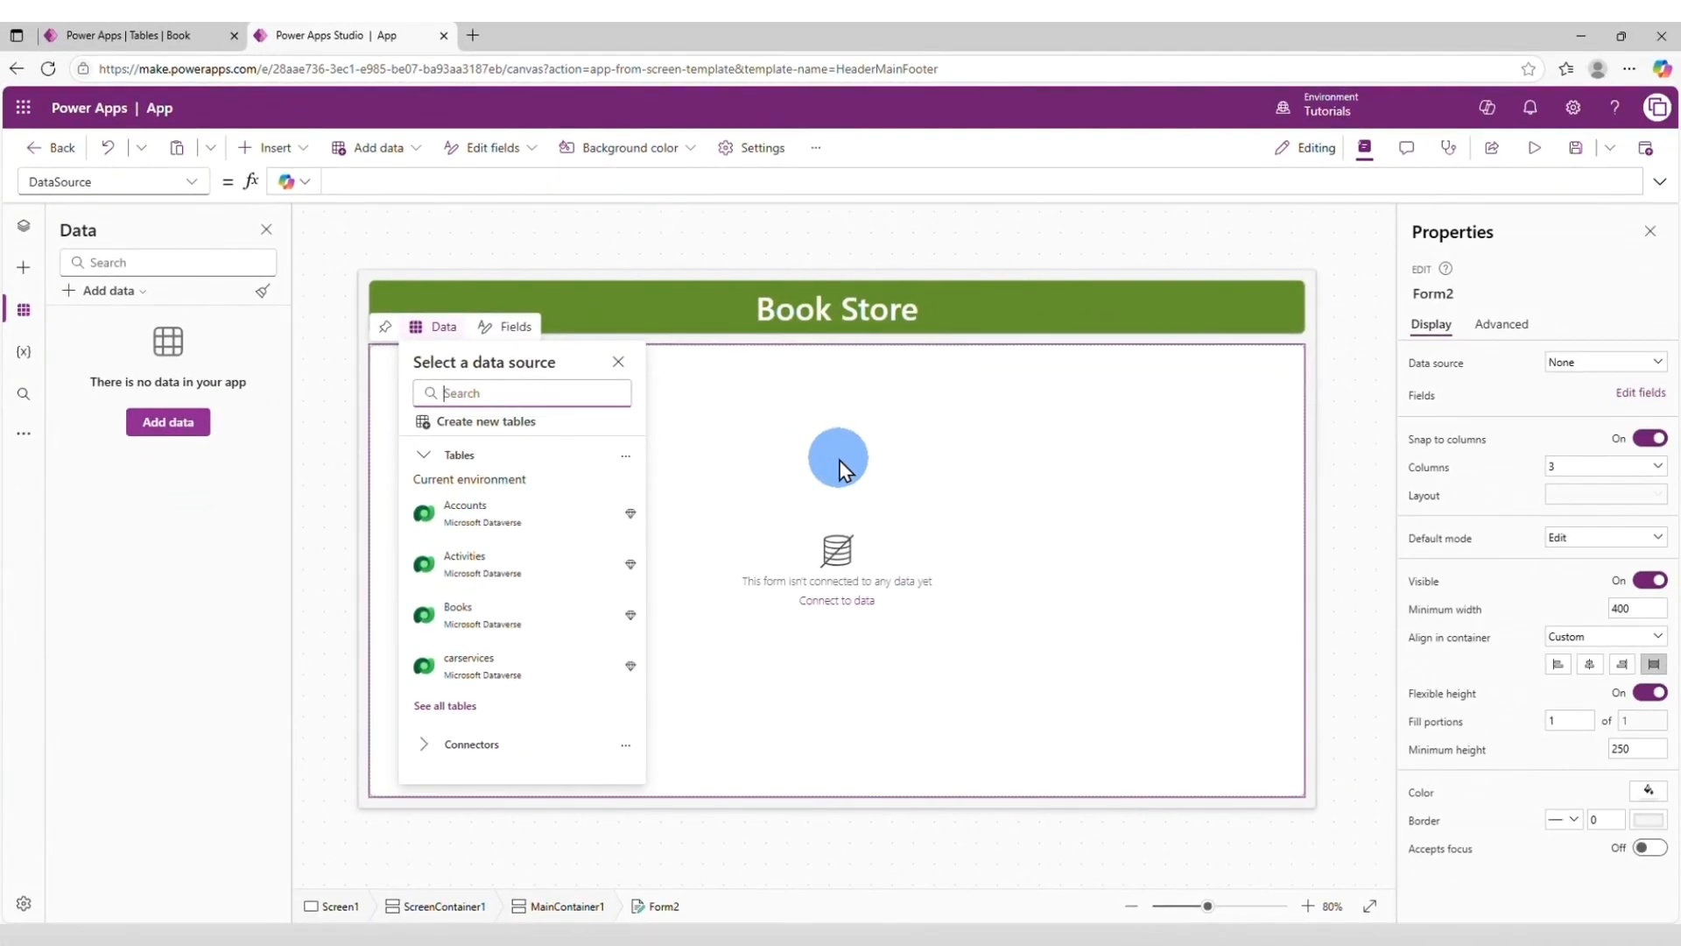
{"action": "mouse_move", "coordinate": [547, 634]}
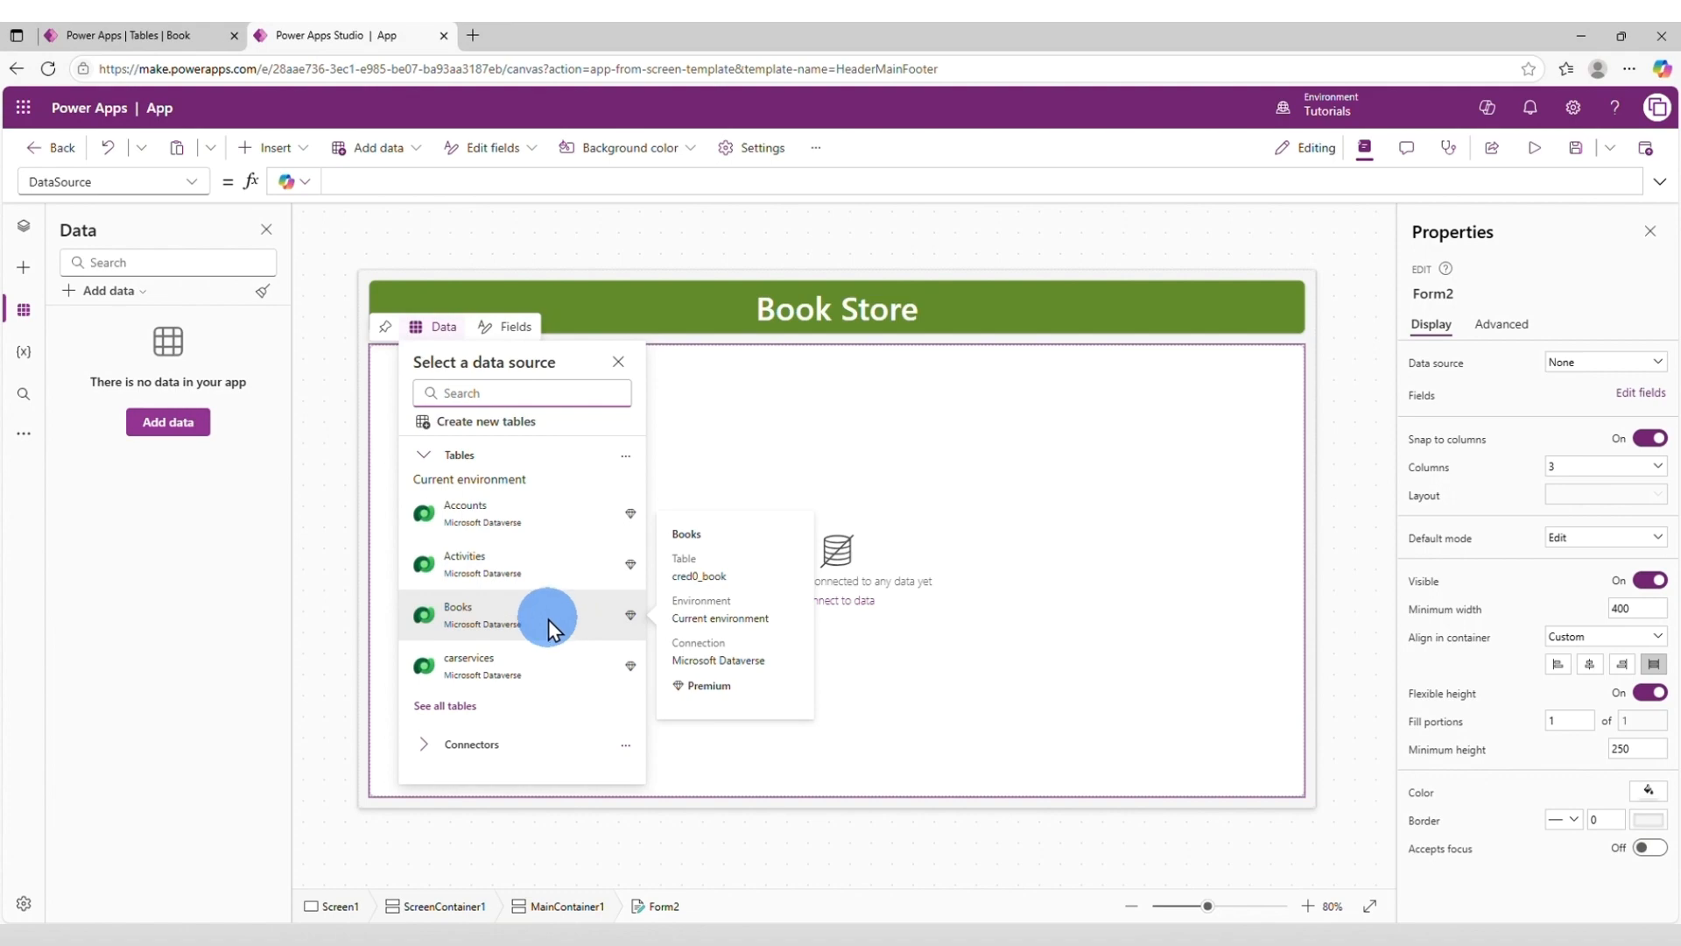
{"action": "left_click", "coordinate": [548, 619]}
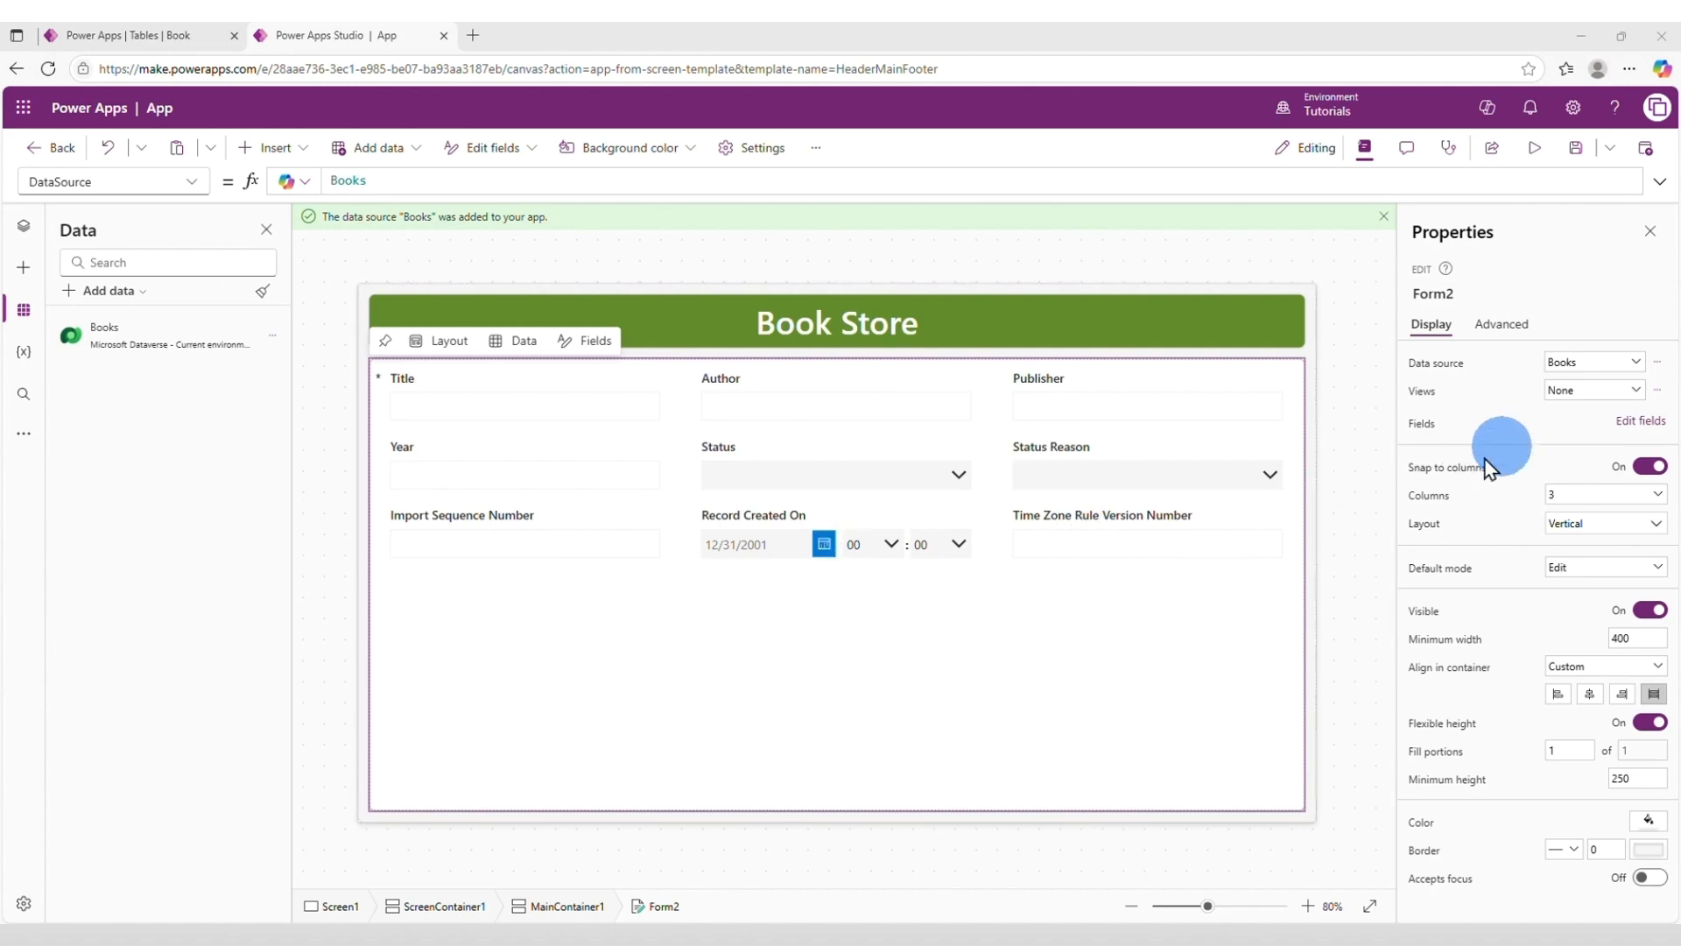
Remove the Status, Status Reason, Import Sequence Number, Record Created On and Time Zone Rule Version Number fields from the form.
{"action": "left_click", "coordinate": [1642, 423]}
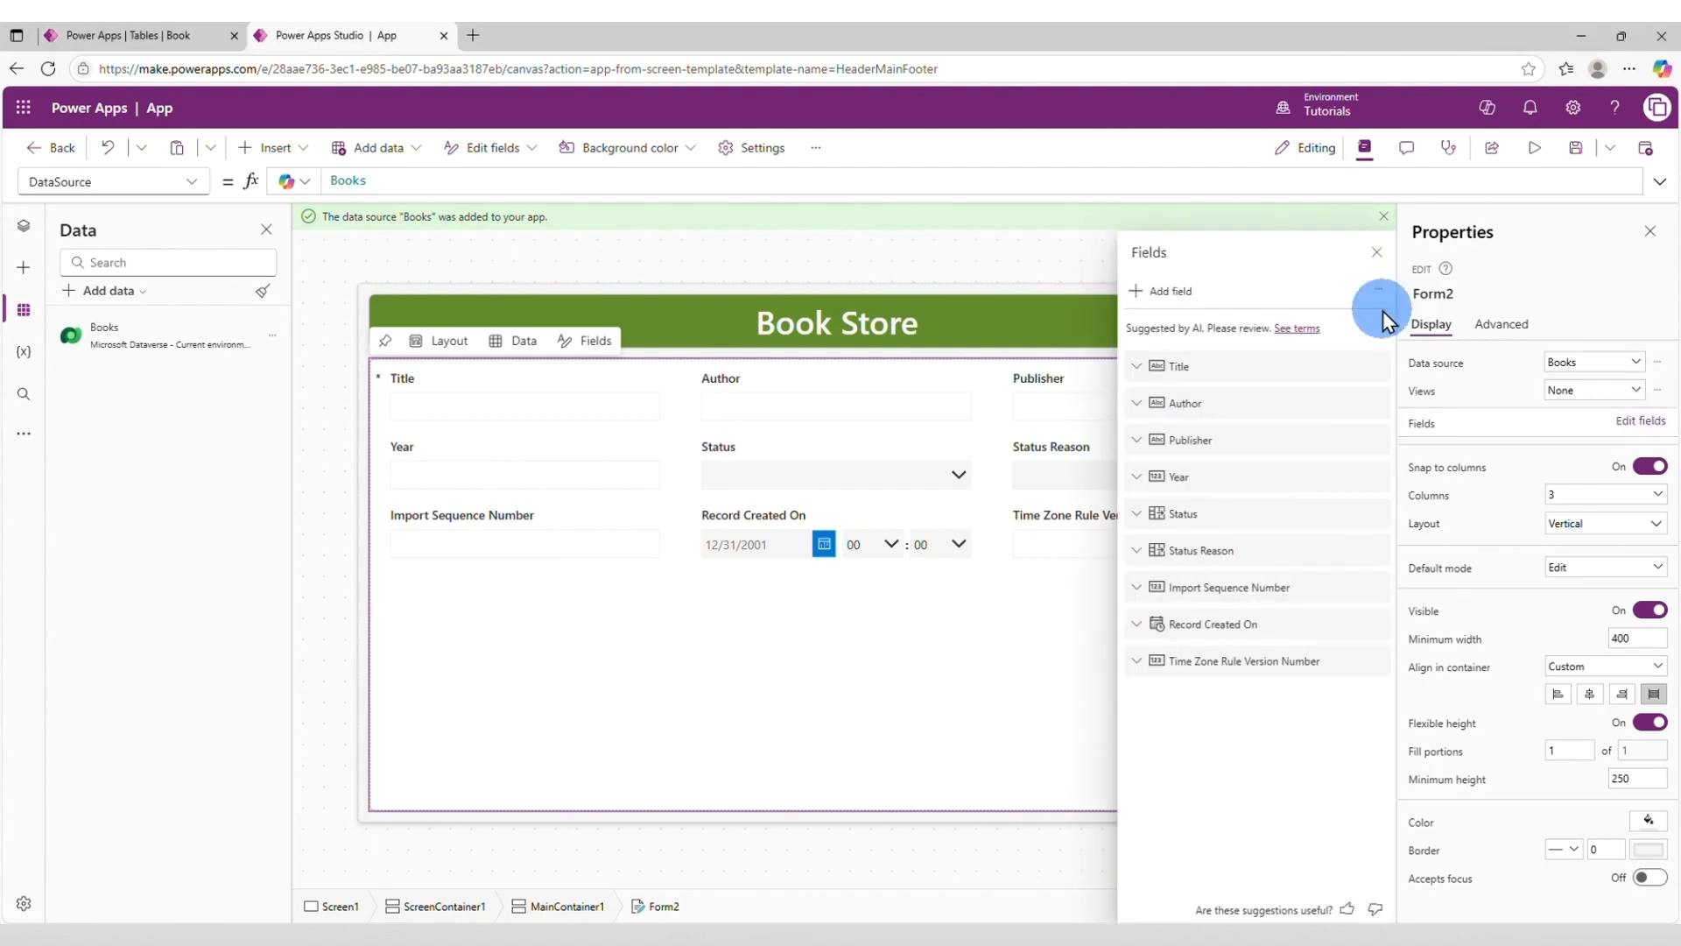
{"action": "left_click", "coordinate": [1377, 513]}
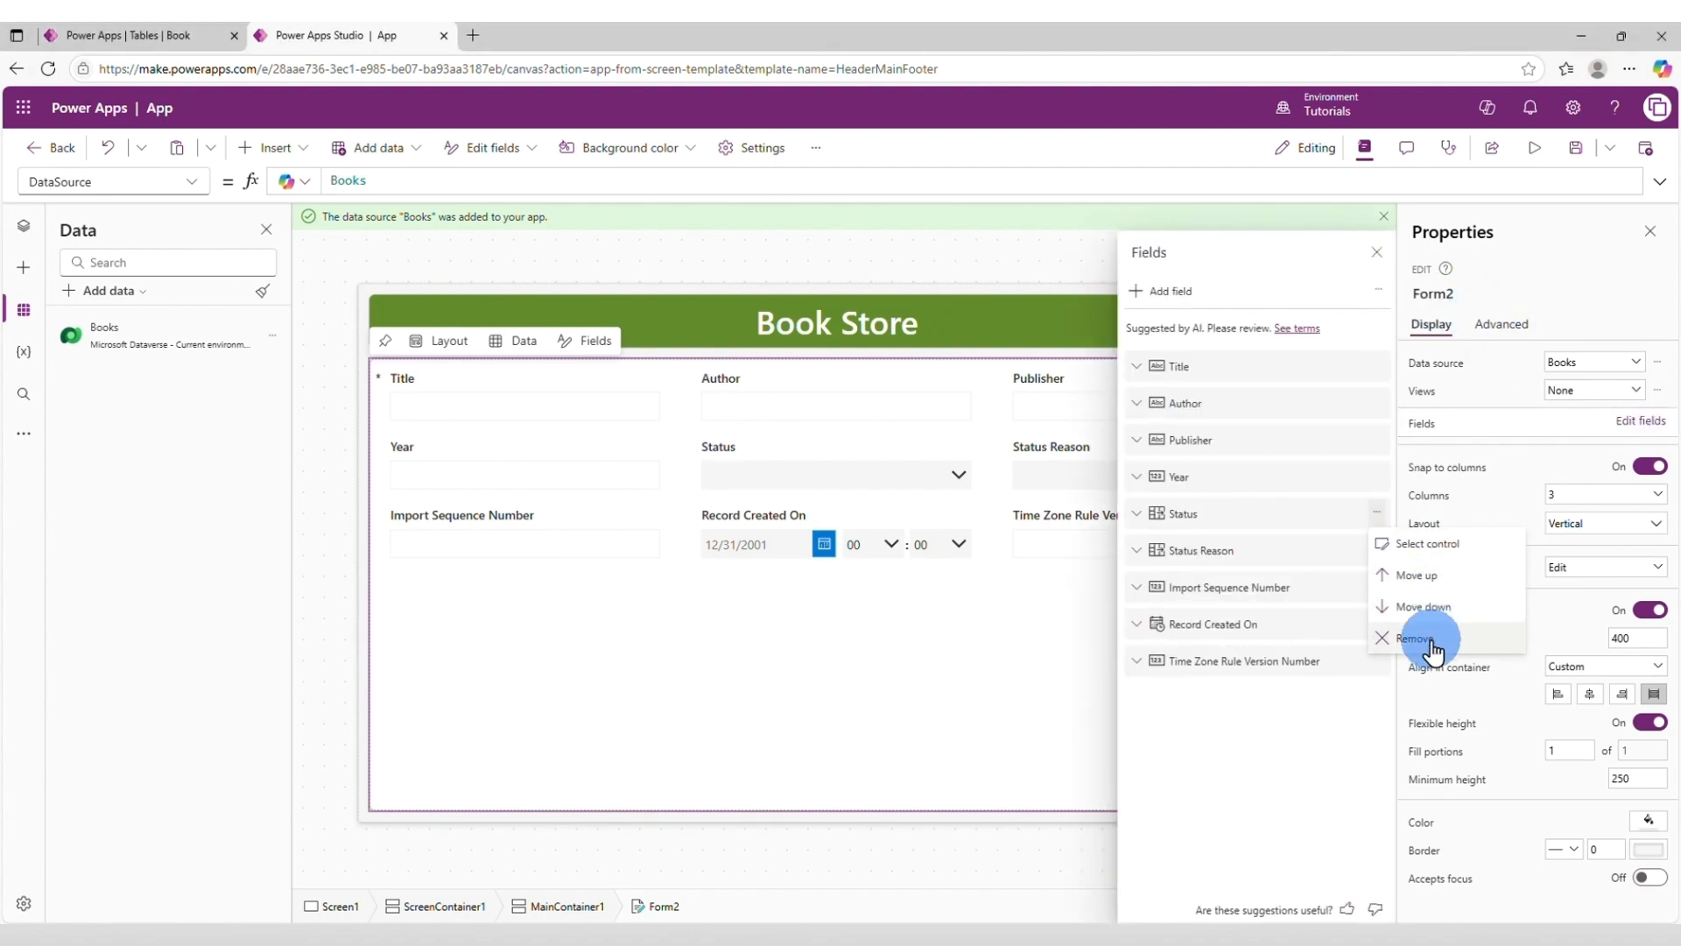
{"action": "left_click", "coordinate": [1432, 638]}
{"action": "left_click", "coordinate": [1379, 515]}
{"action": "left_click", "coordinate": [1411, 638]}
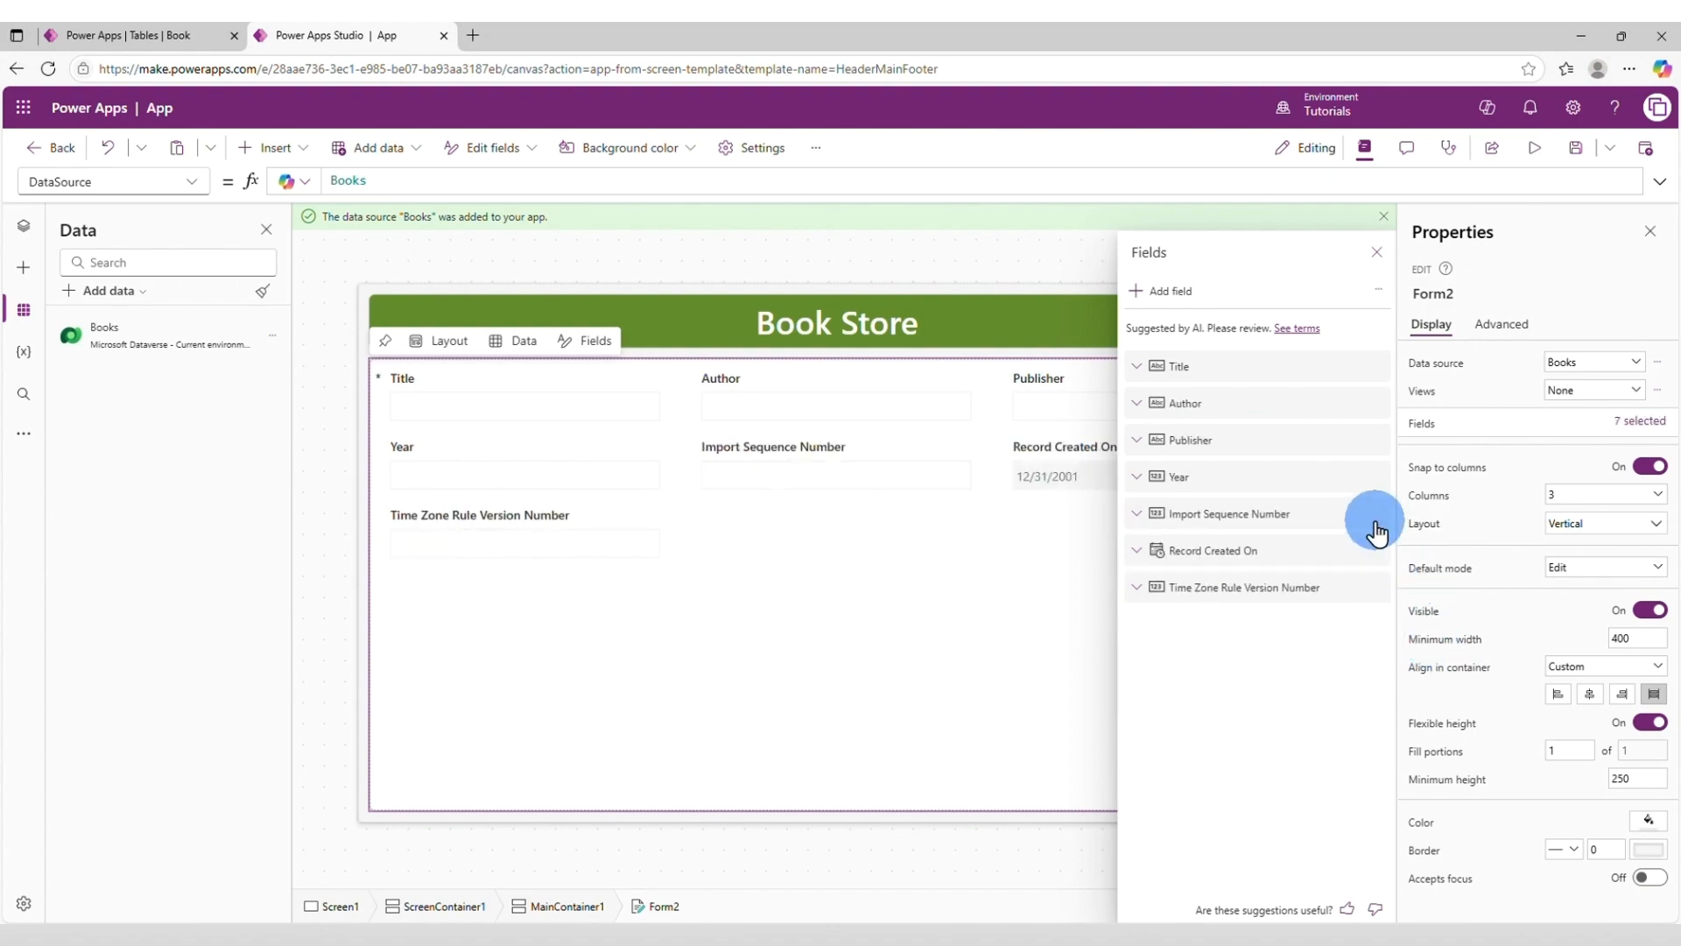
{"action": "left_click", "coordinate": [1379, 514]}
{"action": "left_click", "coordinate": [1412, 638]}
{"action": "left_click", "coordinate": [1379, 514]}
{"action": "left_click", "coordinate": [1412, 638]}
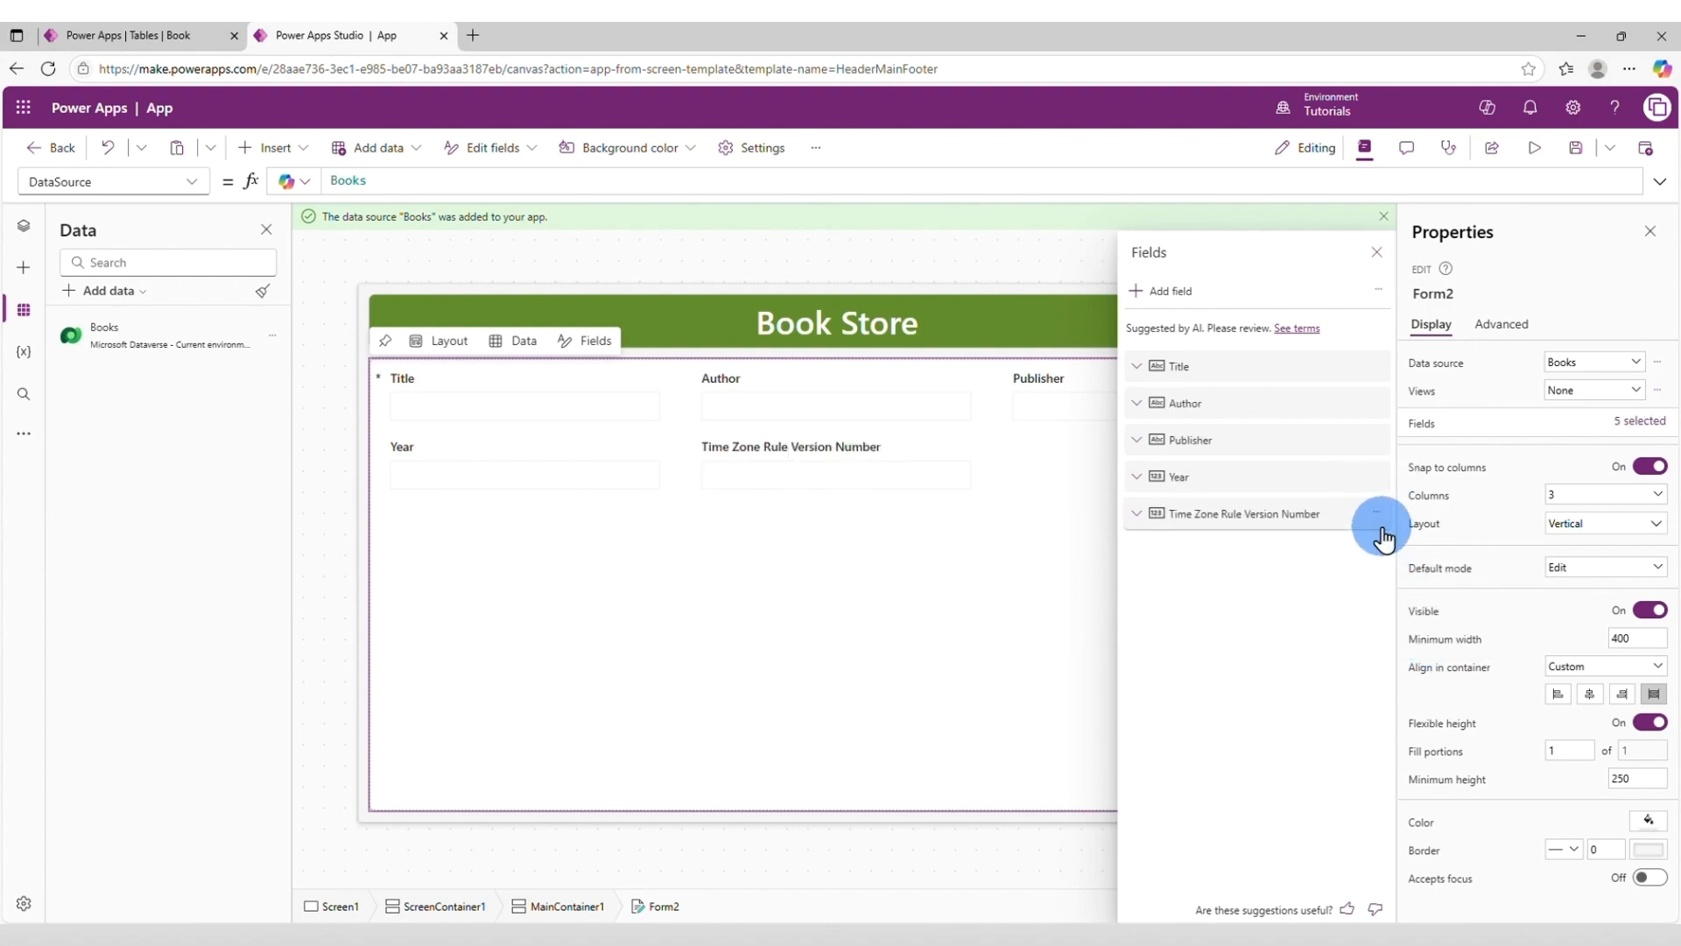
{"action": "left_click", "coordinate": [1380, 514]}
{"action": "left_click", "coordinate": [1414, 604]}
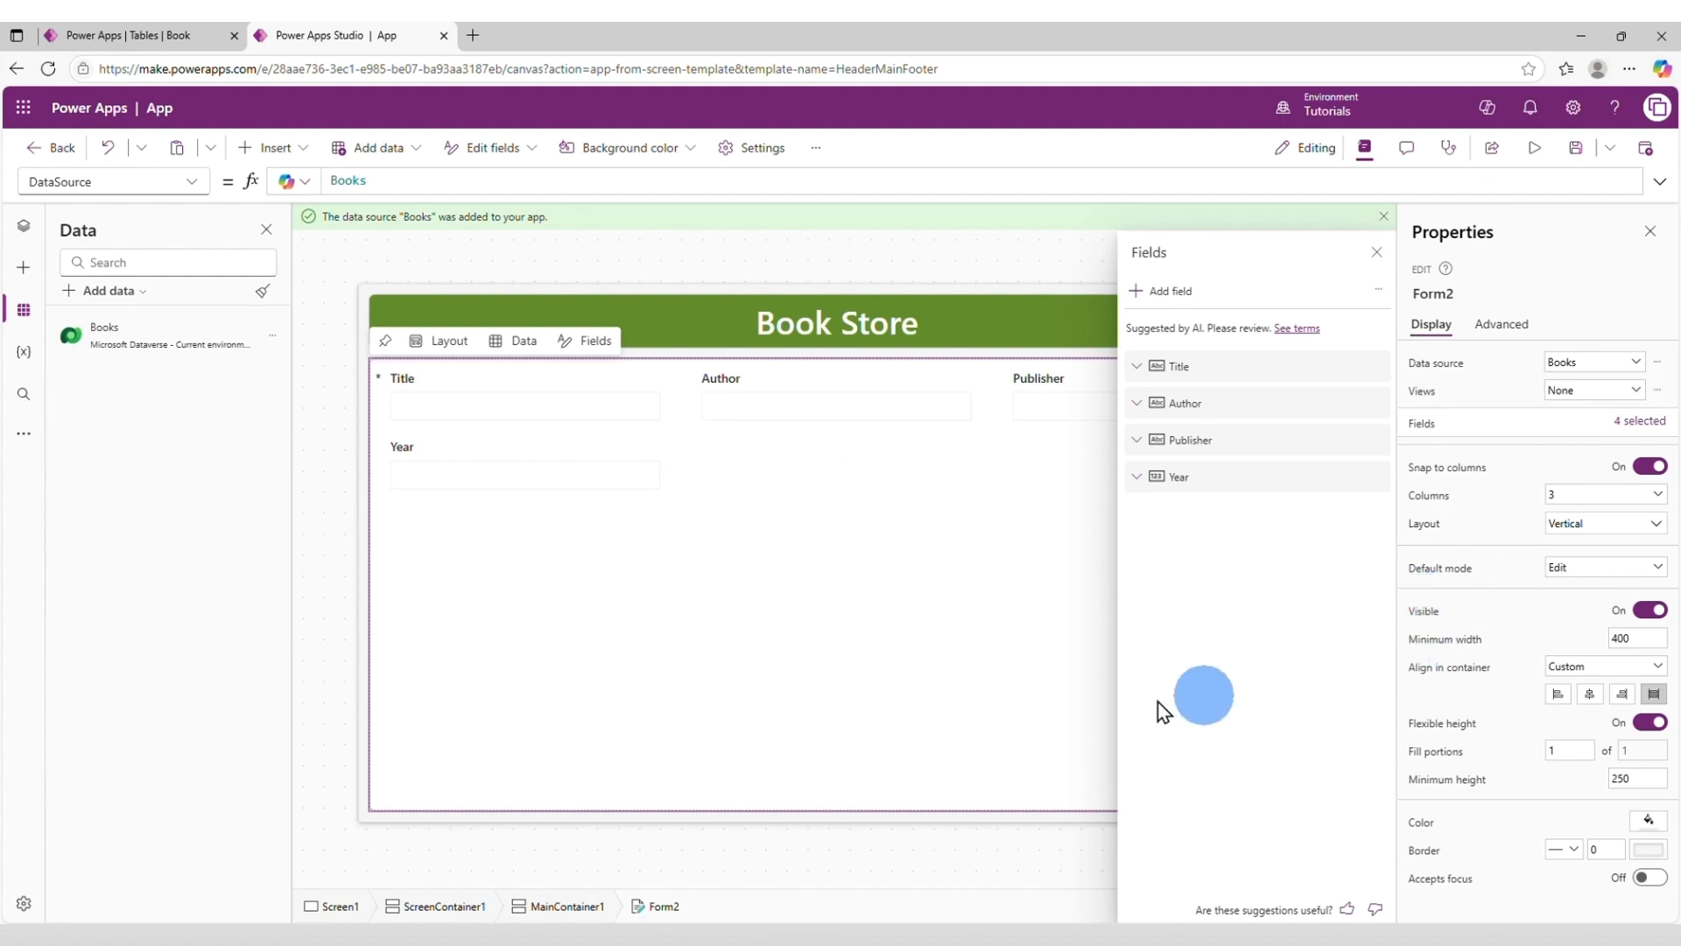
Widen the Title, Publisher, Year and Author cards to the form's full width so that each occupies its own row.
{"action": "left_click", "coordinate": [525, 385]}
{"action": "left_click_drag", "start_coordinate": [681, 392], "coordinate": [1188, 394]}
{"action": "left_click", "coordinate": [560, 478]}
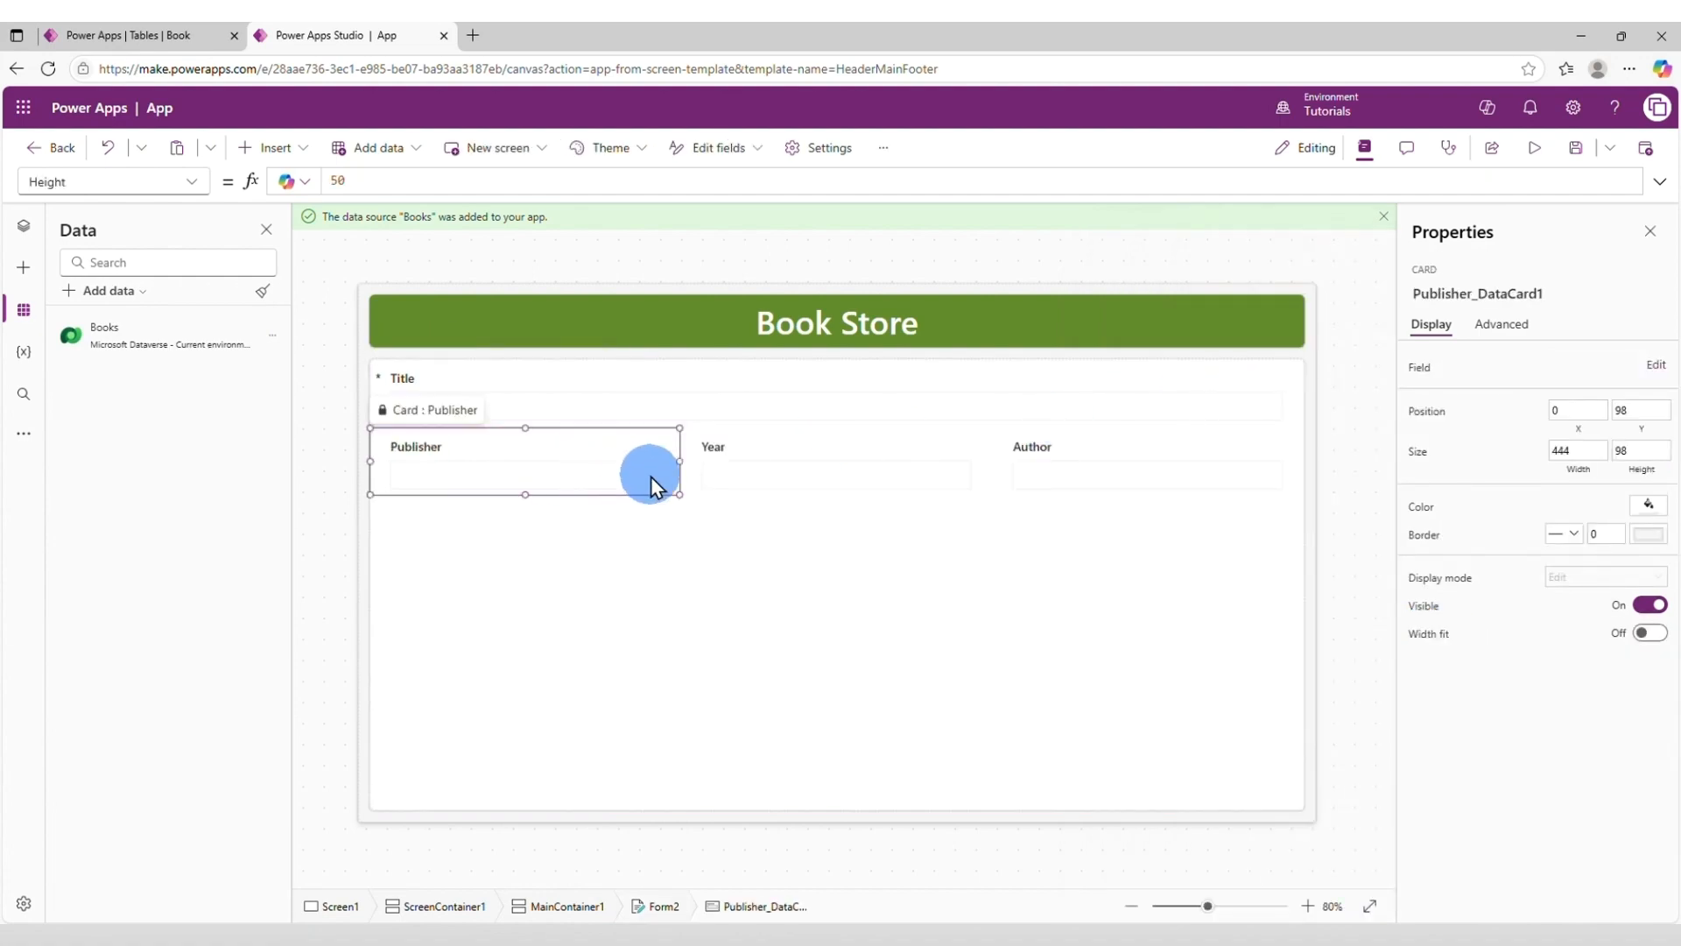
{"action": "left_click_drag", "start_coordinate": [679, 464], "coordinate": [1303, 464]}
{"action": "left_click", "coordinate": [649, 552]}
{"action": "left_click_drag", "start_coordinate": [680, 530], "coordinate": [1303, 530]}
{"action": "left_click", "coordinate": [554, 615]}
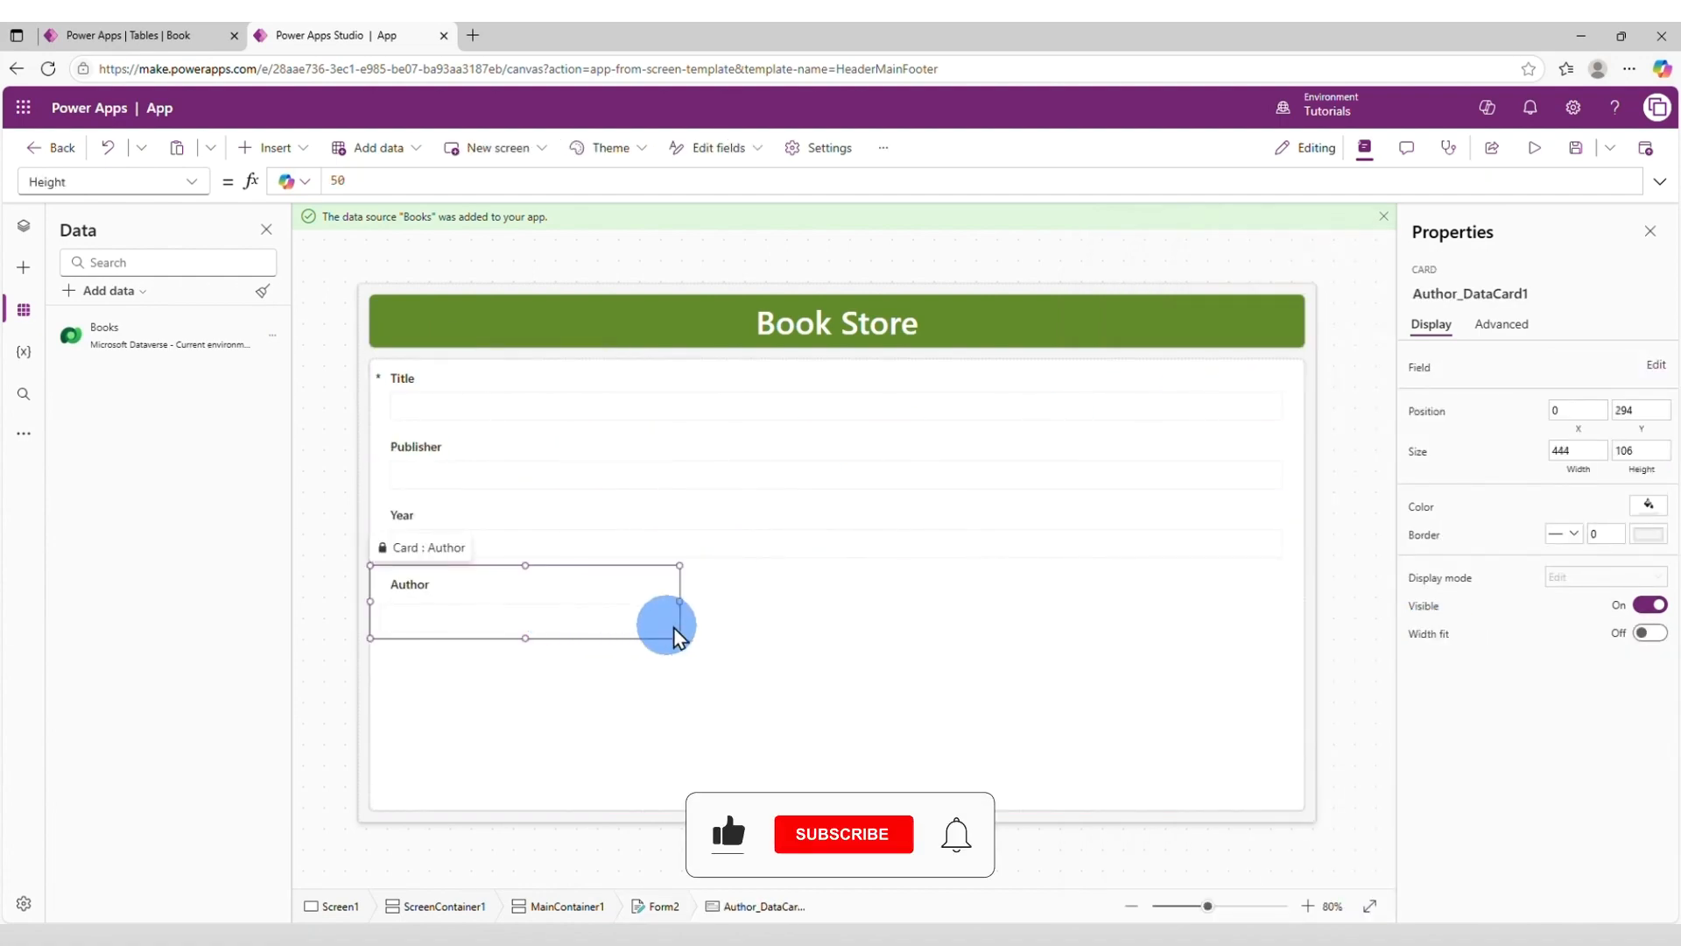
{"action": "left_click_drag", "start_coordinate": [679, 601], "coordinate": [1303, 604]}
Reorder the form's fields so that Author comes directly after Title.
{"action": "left_click", "coordinate": [1159, 656]}
{"action": "left_click", "coordinate": [1643, 424]}
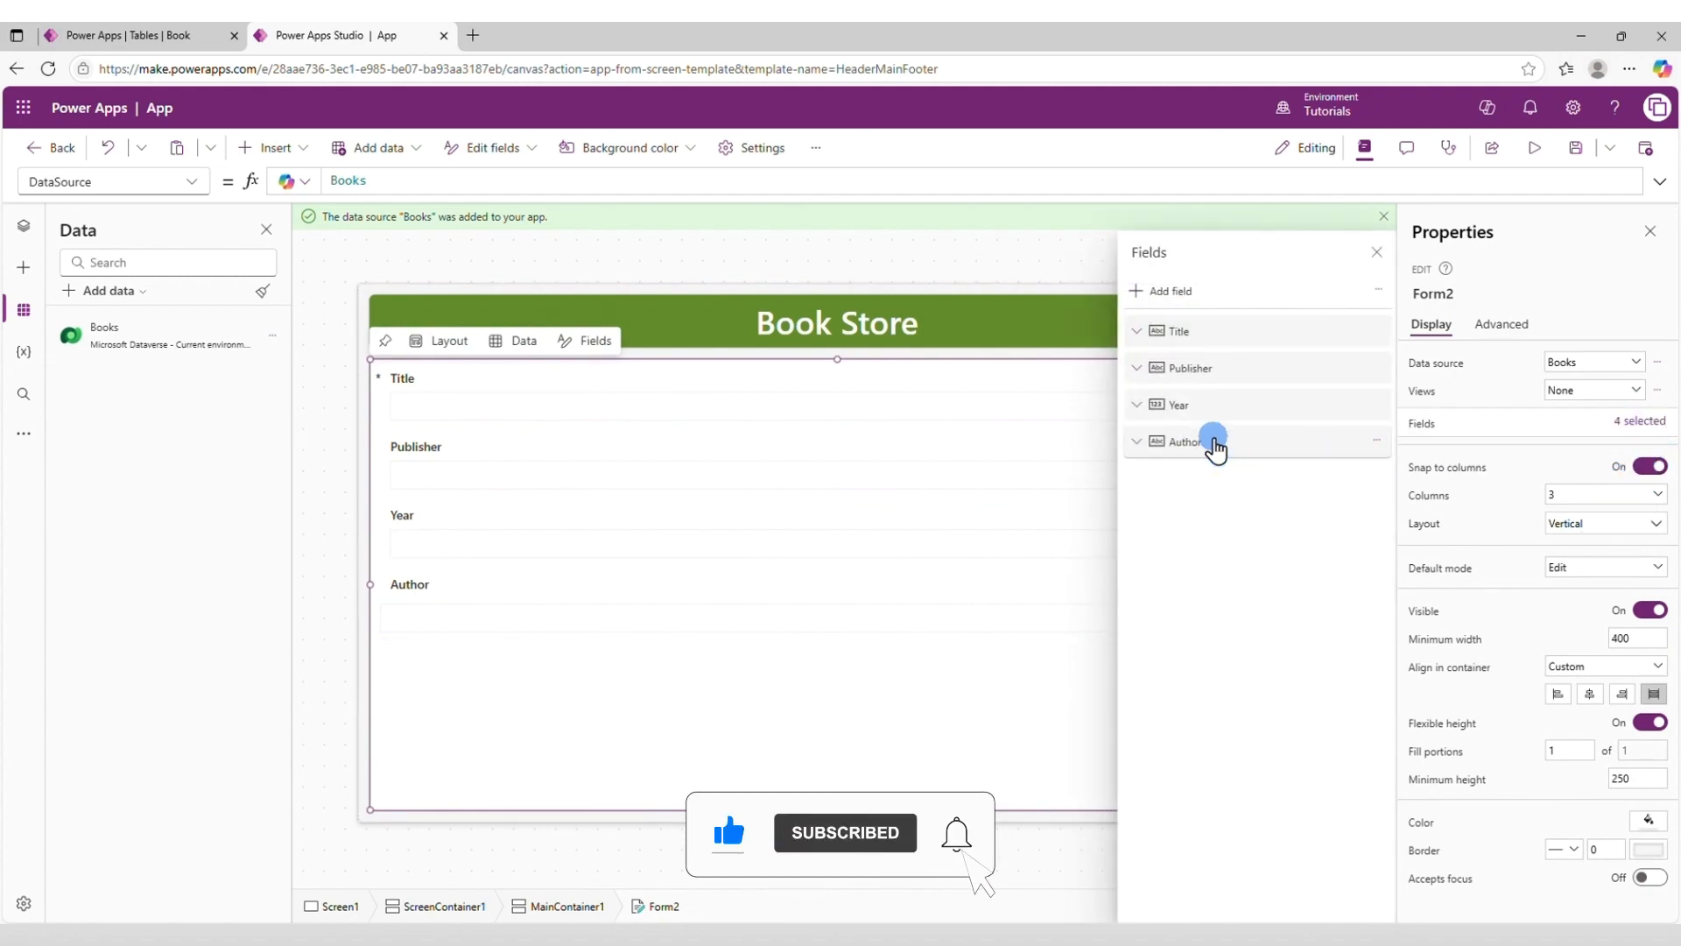
{"action": "left_click_drag", "start_coordinate": [1214, 443], "coordinate": [1219, 366]}
{"action": "left_click", "coordinate": [1275, 759]}
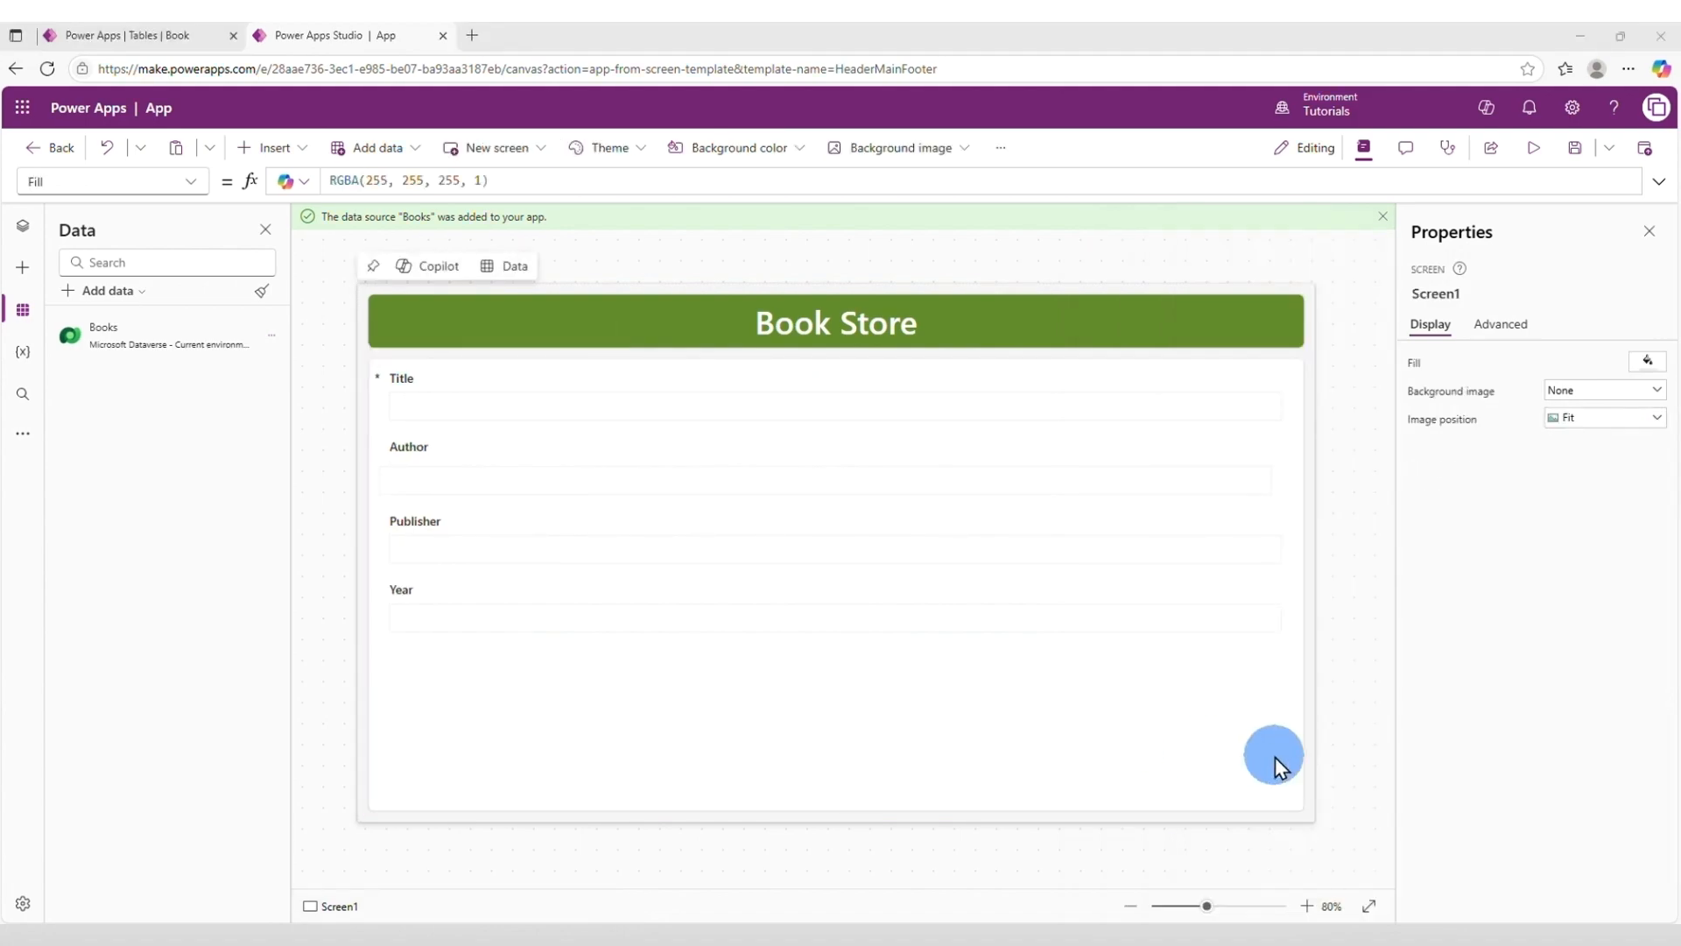
Insert a button in the screen container below the form and set its text to "Save".
{"action": "left_click", "coordinate": [1312, 763]}
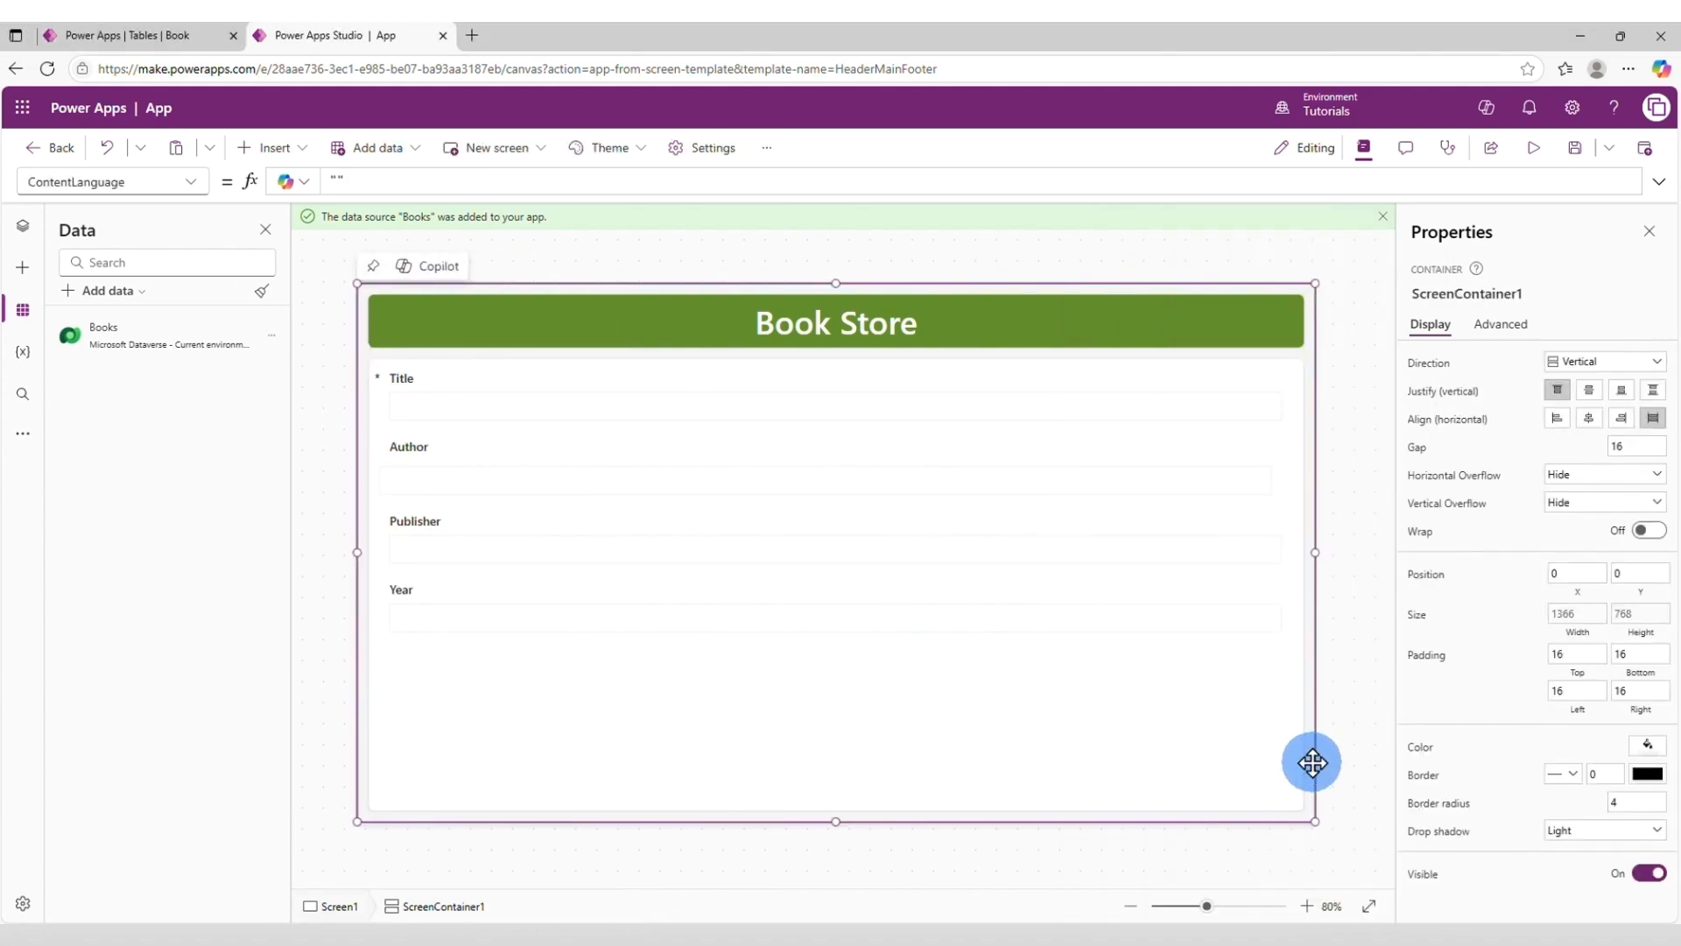
{"action": "left_click", "coordinate": [272, 148]}
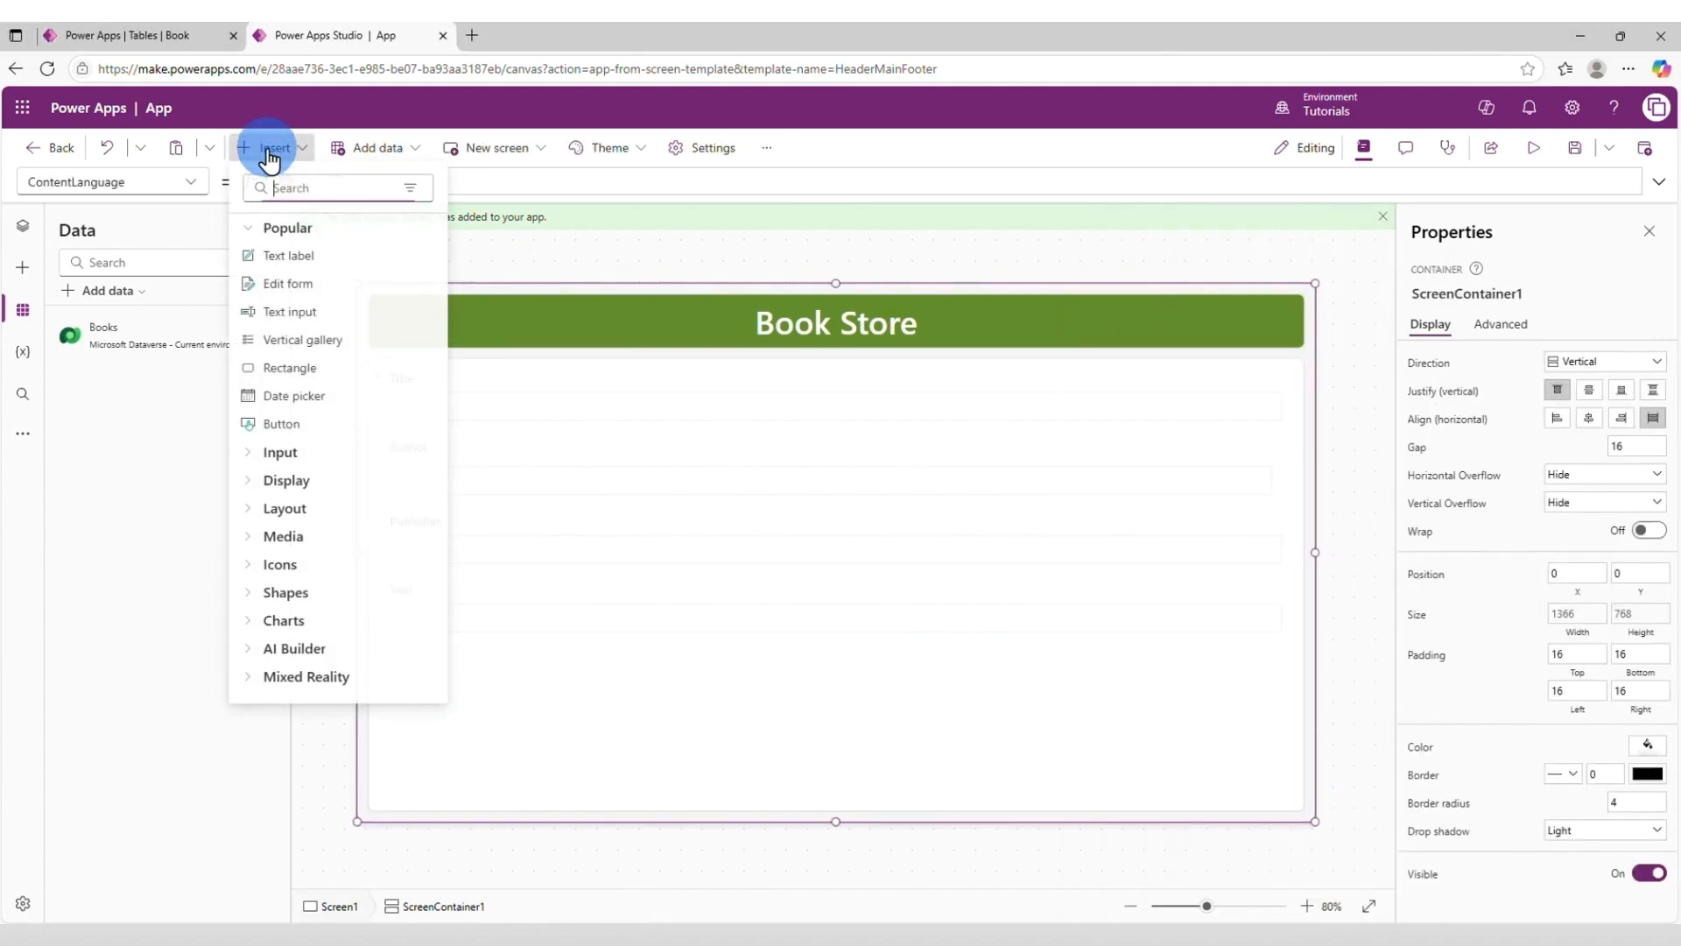
{"action": "left_click", "coordinate": [289, 425]}
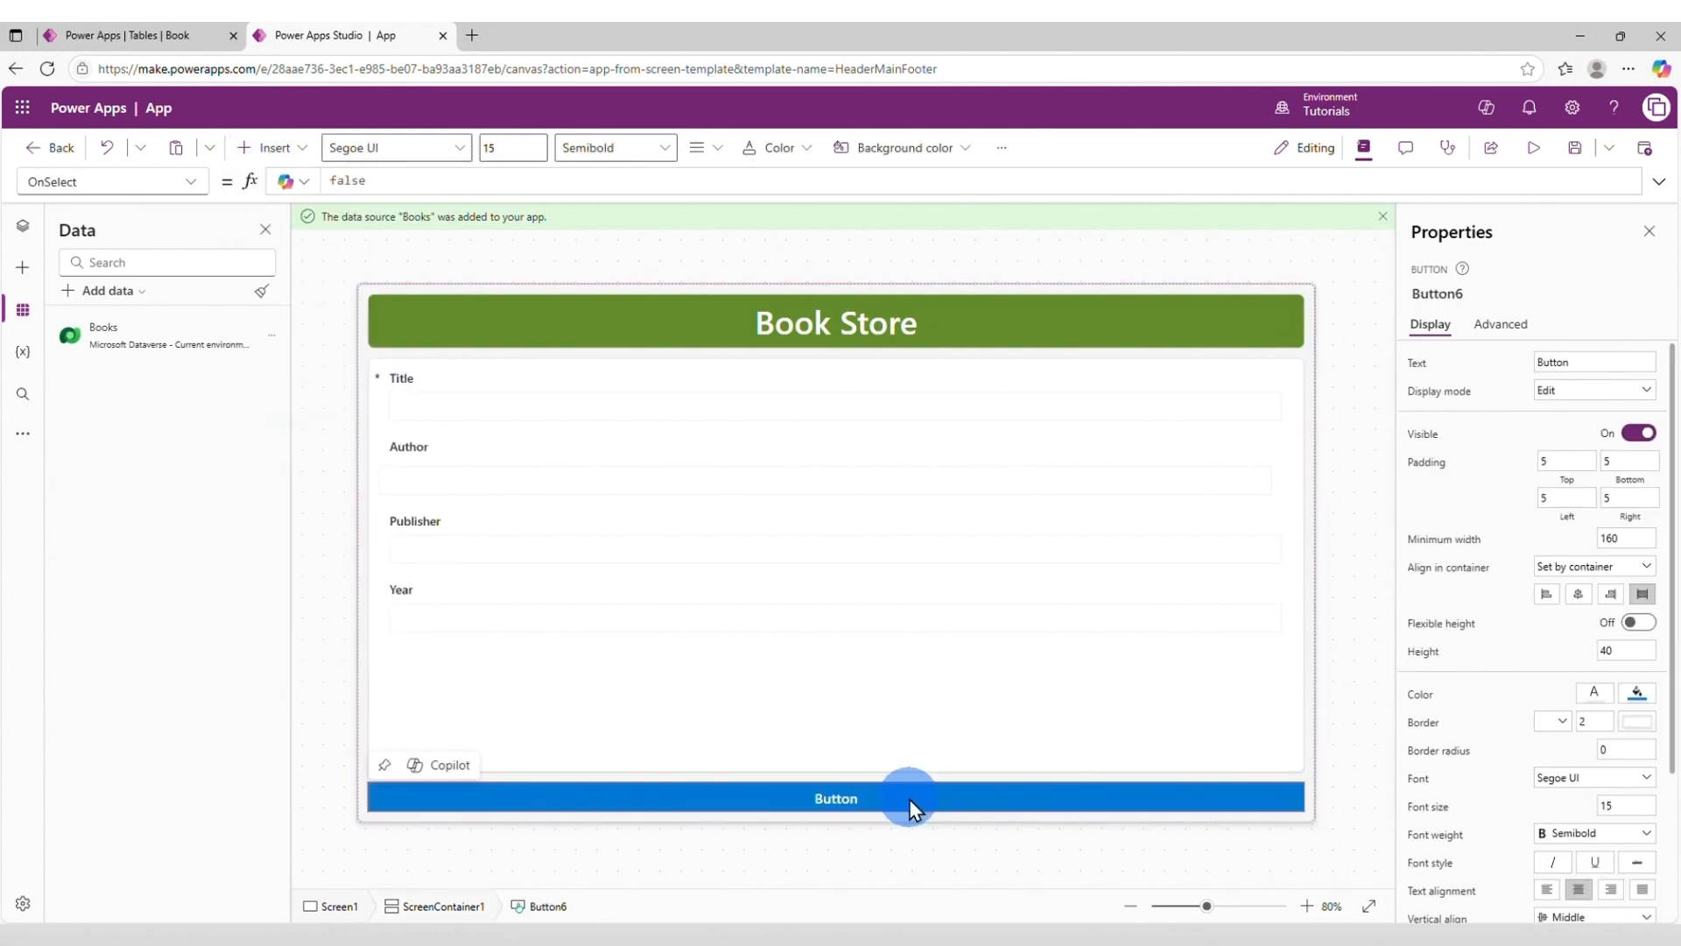
{"action": "double_click", "coordinate": [1595, 361]}
{"action": "type", "text": "S"}
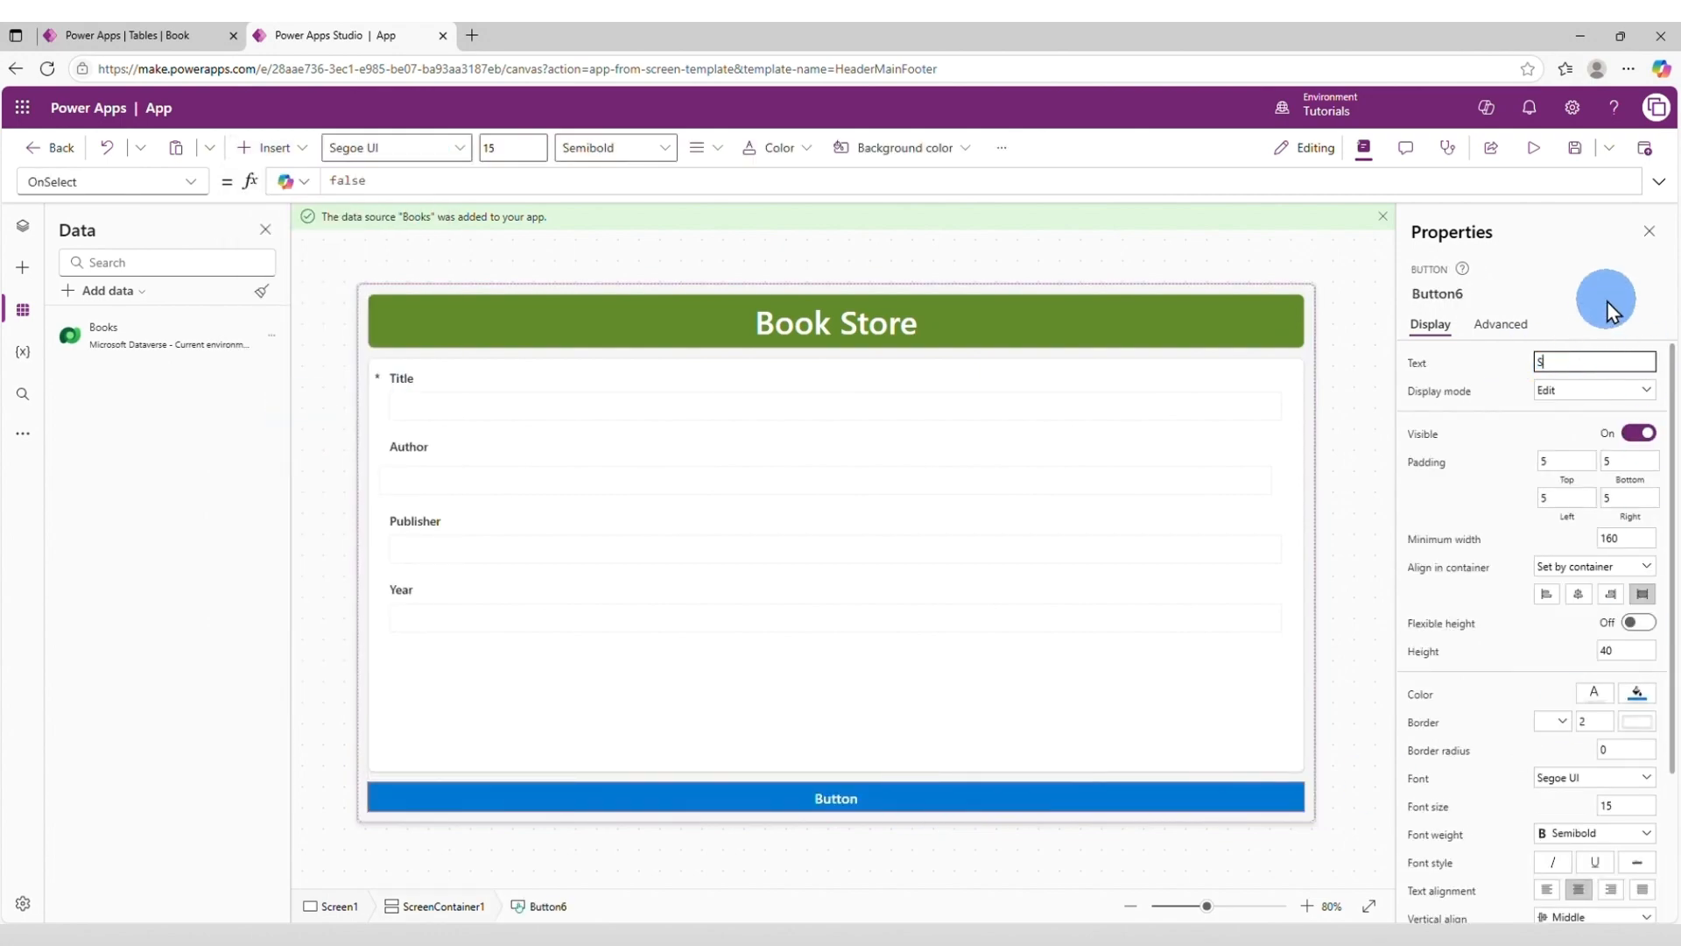
{"action": "type", "text": "ave"}
{"action": "left_click", "coordinate": [1606, 303]}
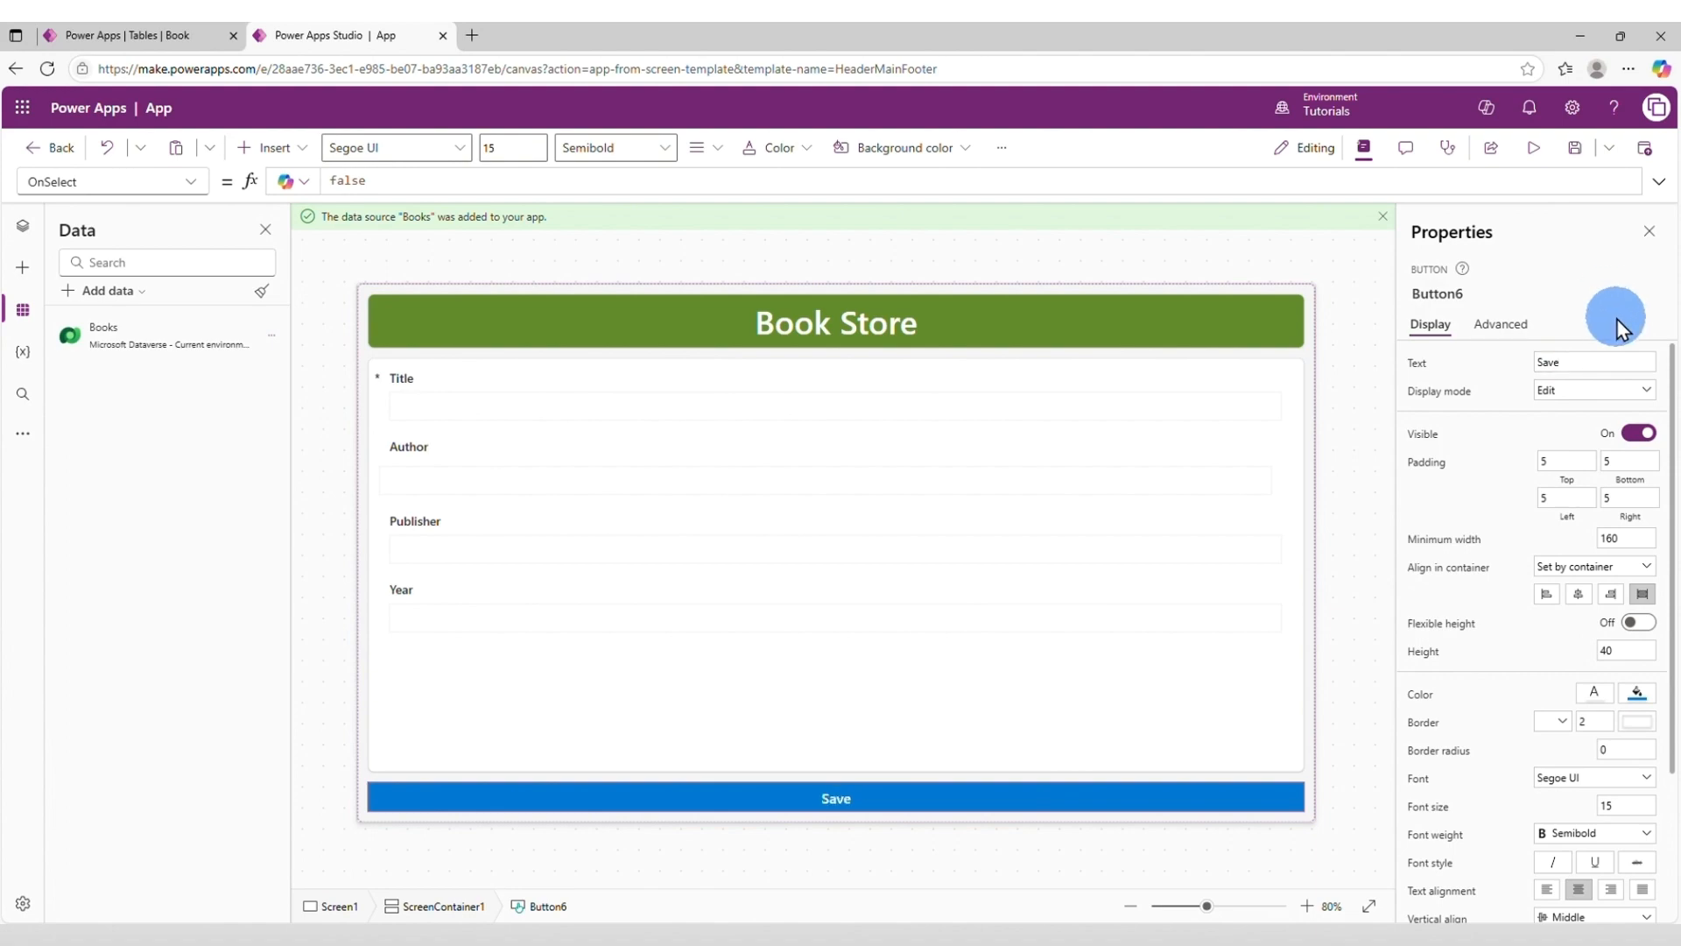
Set the Save button's OnSelect formula to SubmitForm(Form2).
{"action": "left_click", "coordinate": [971, 798]}
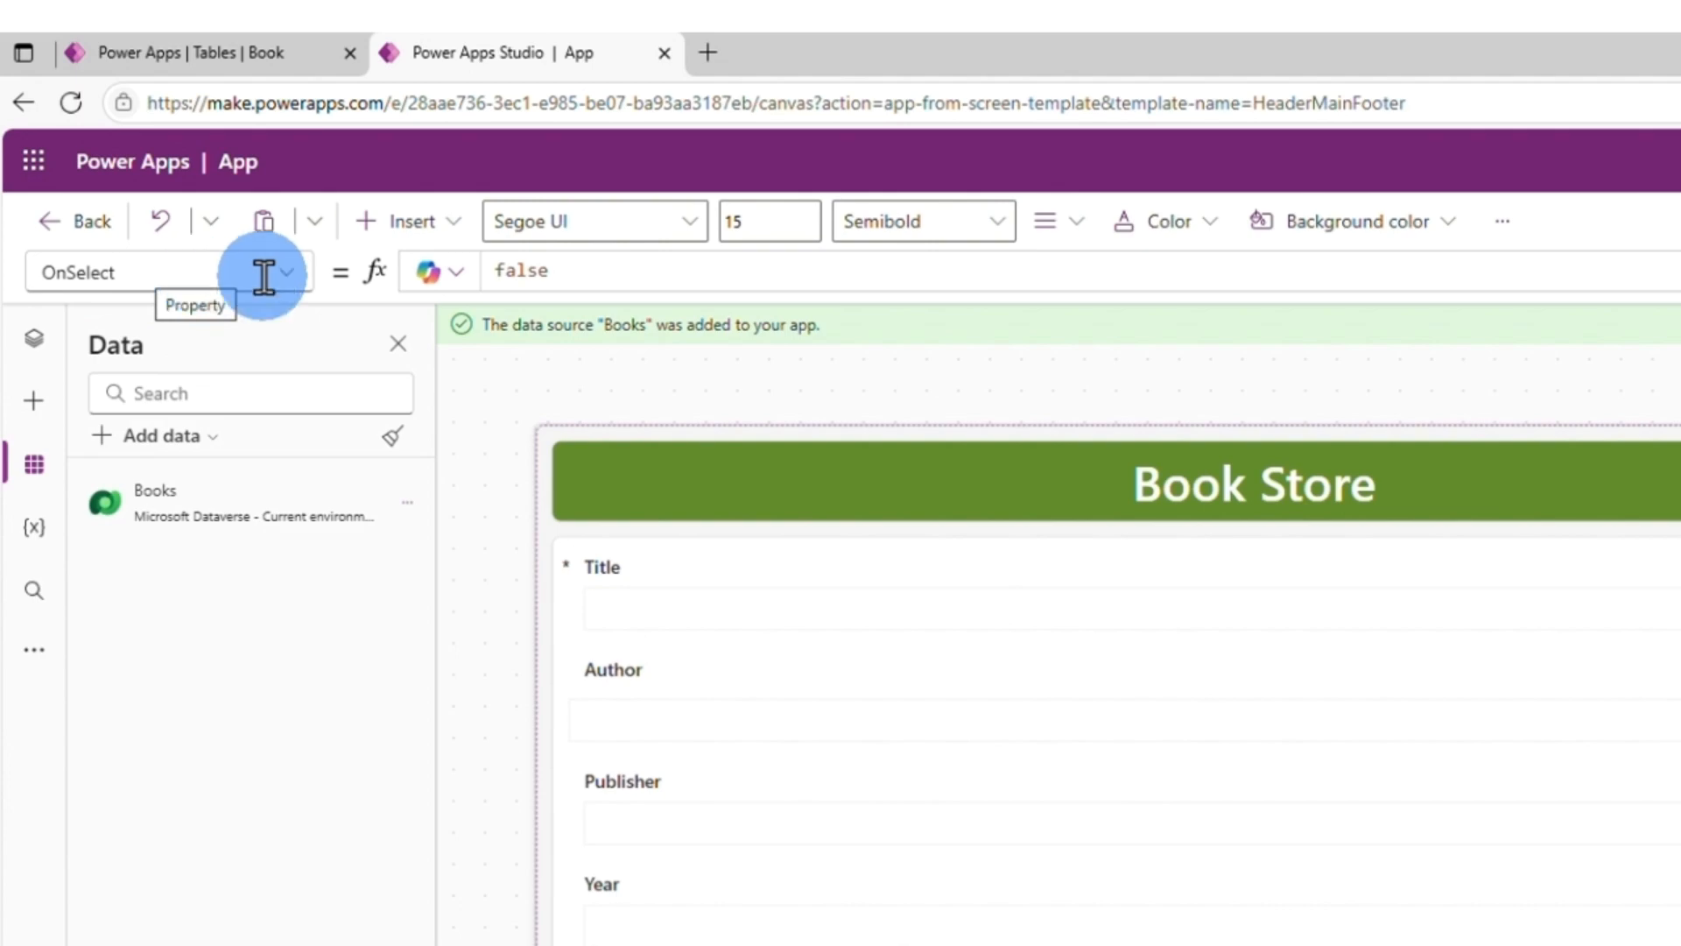
{"action": "left_click_drag", "start_coordinate": [551, 270], "coordinate": [495, 271]}
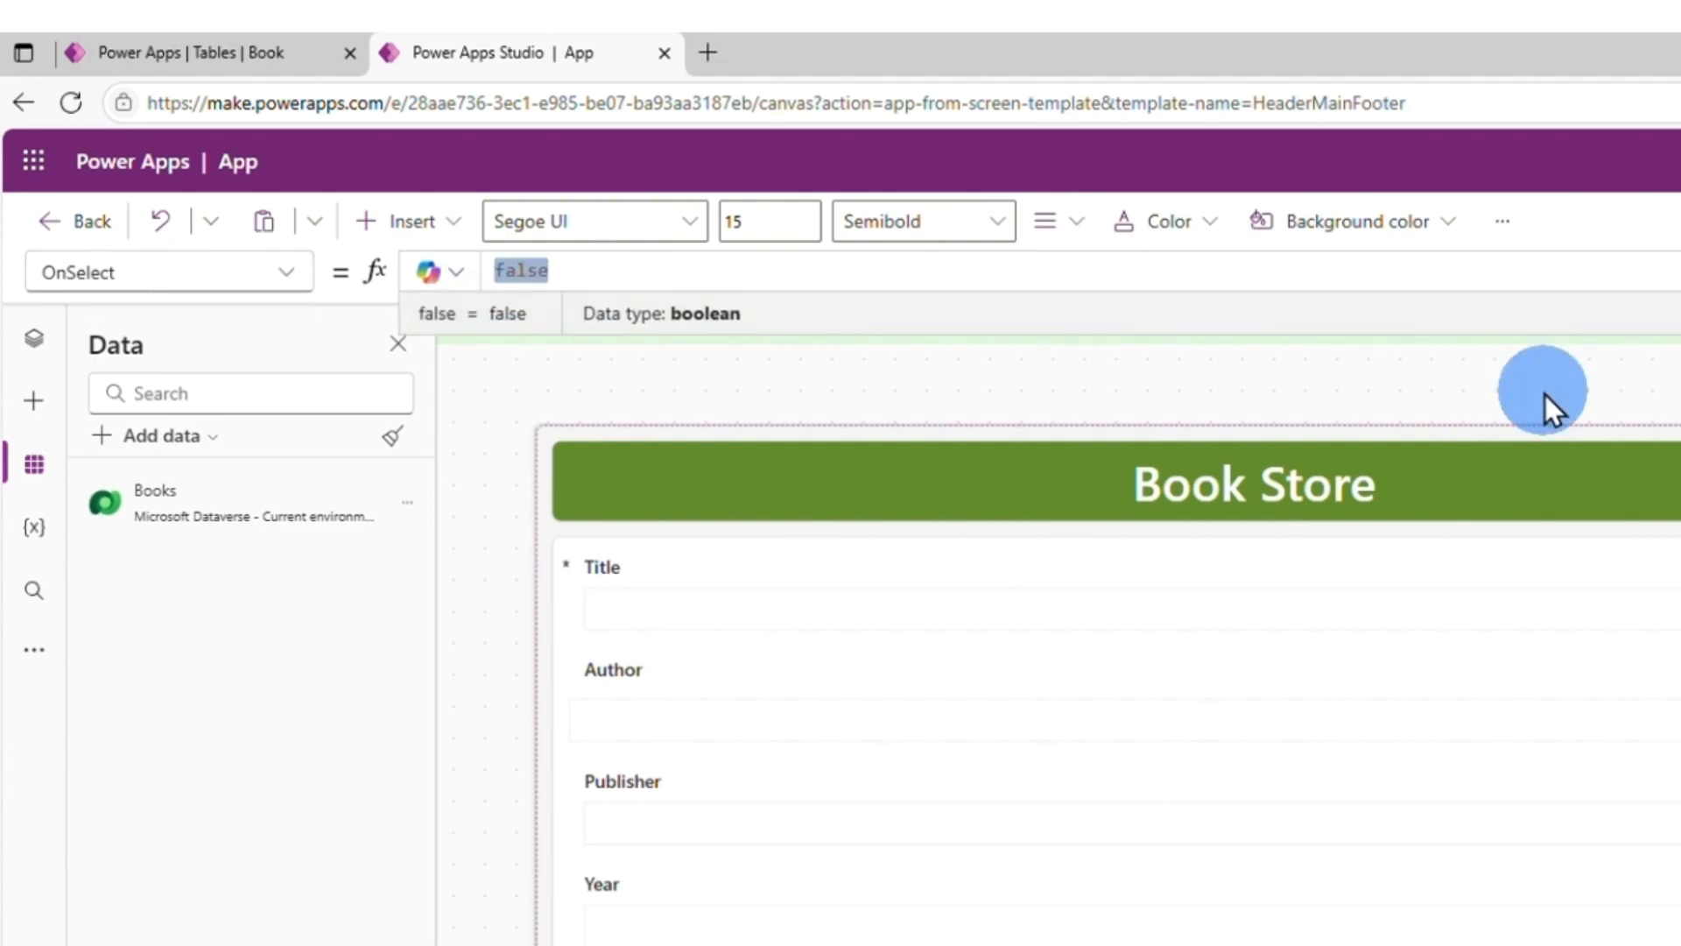
{"action": "type", "text": "Sub"}
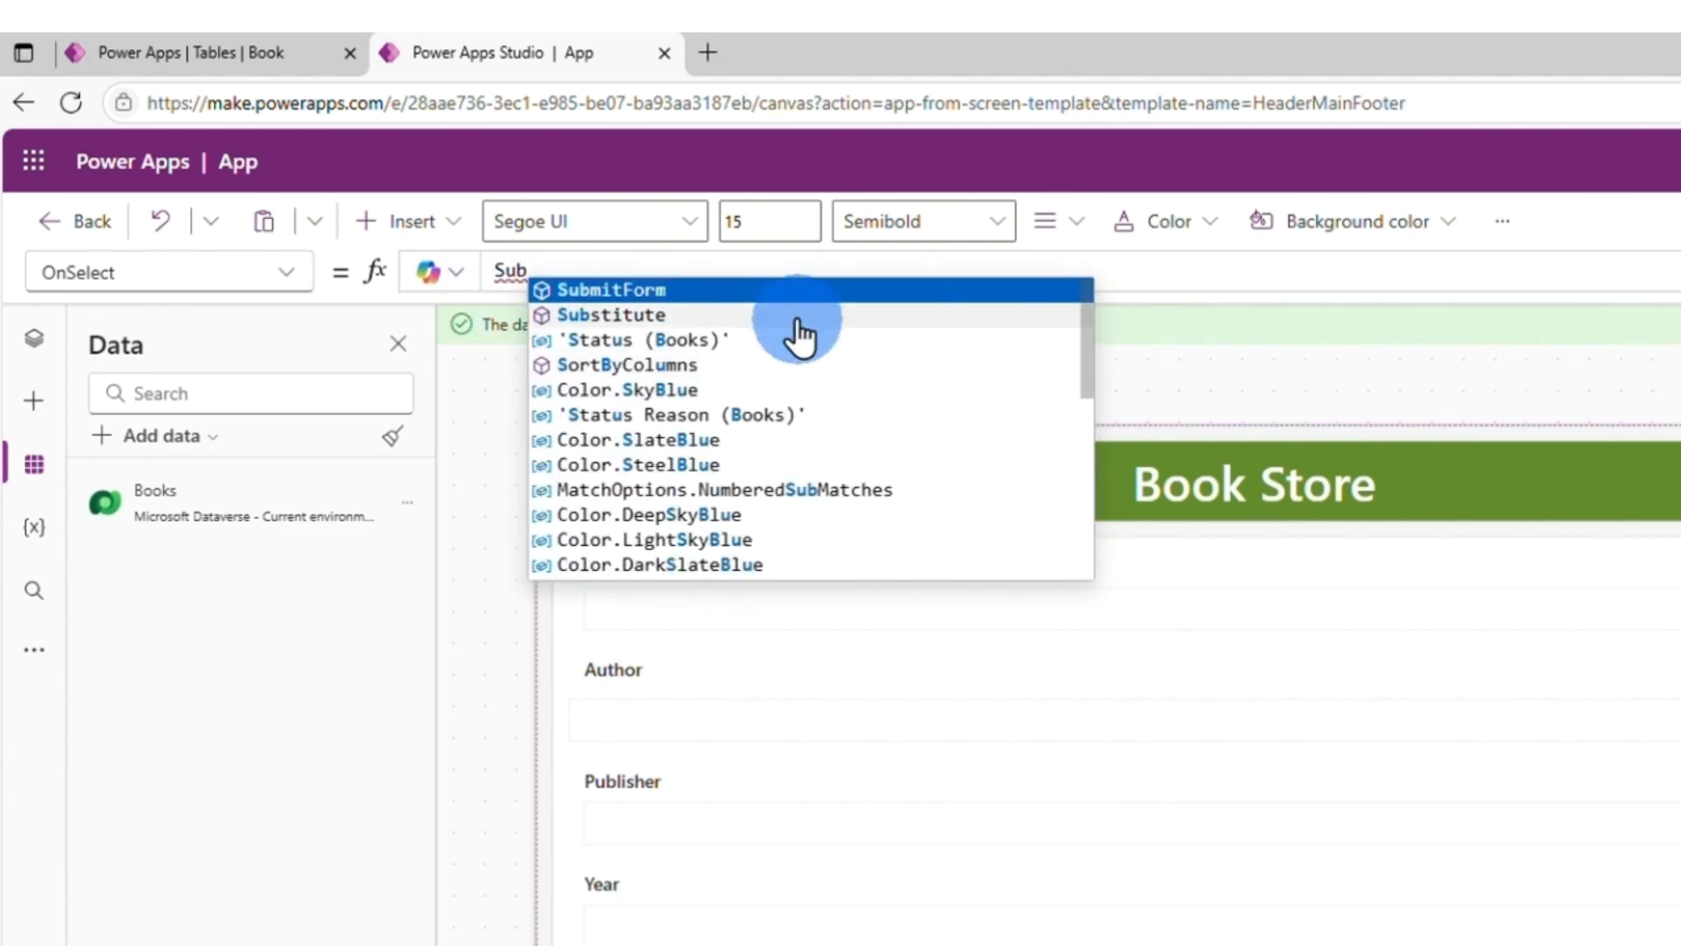
{"action": "left_click", "coordinate": [739, 289]}
{"action": "type", "text": "Form(Form"}
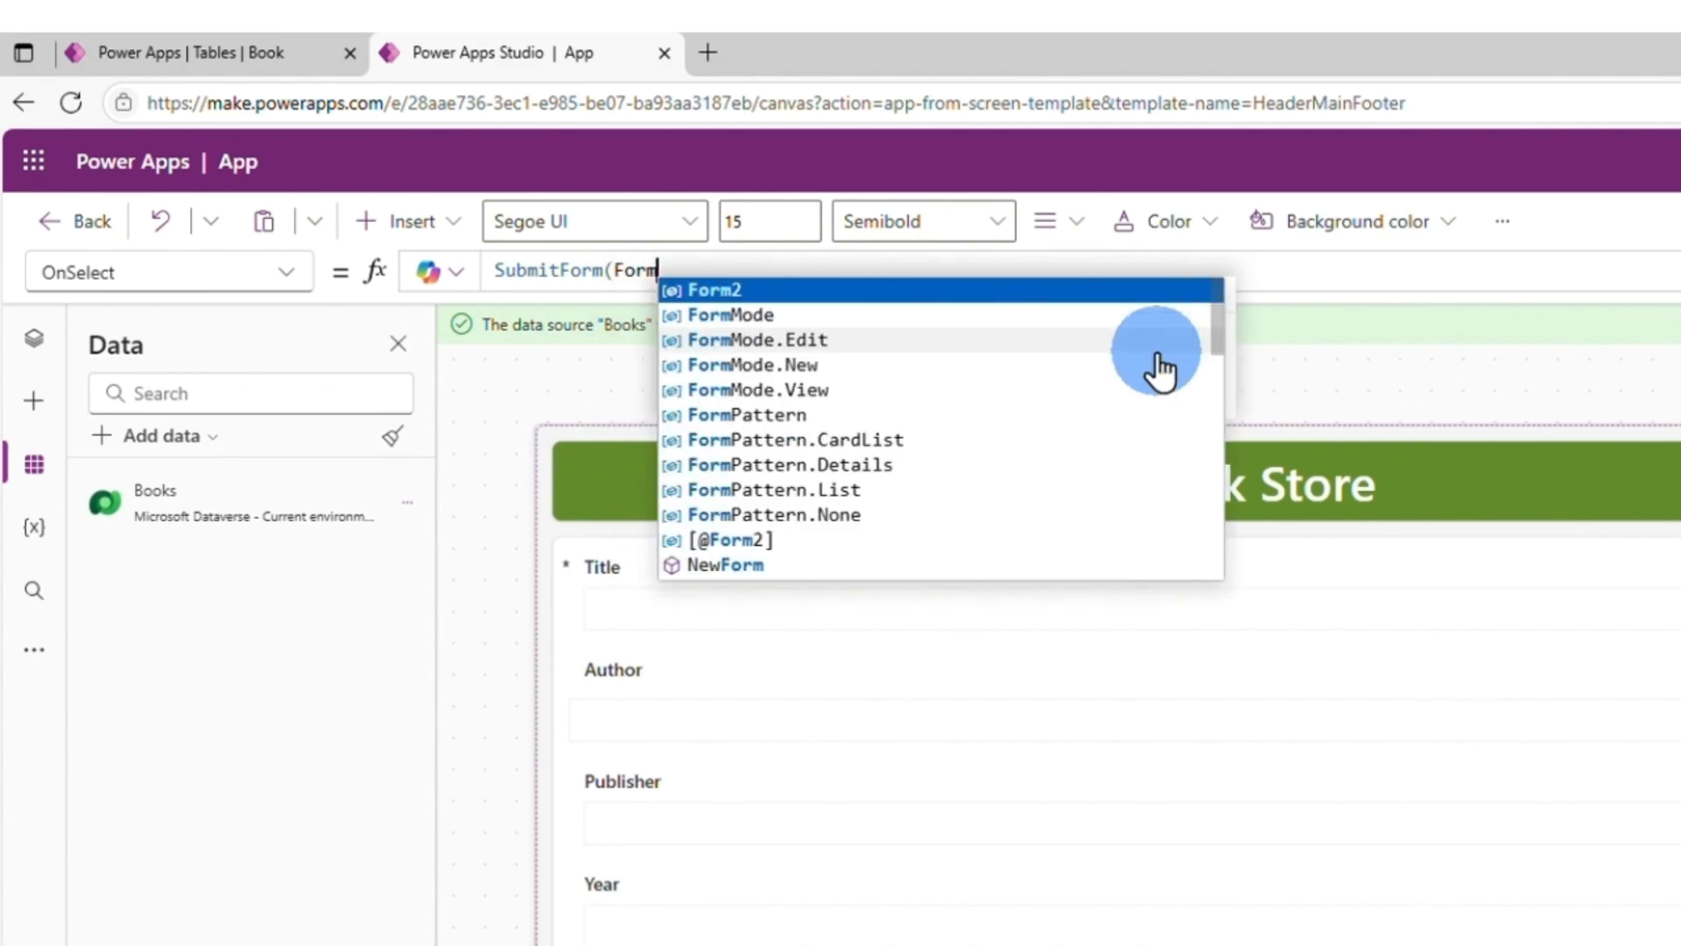
{"action": "left_click", "coordinate": [751, 293]}
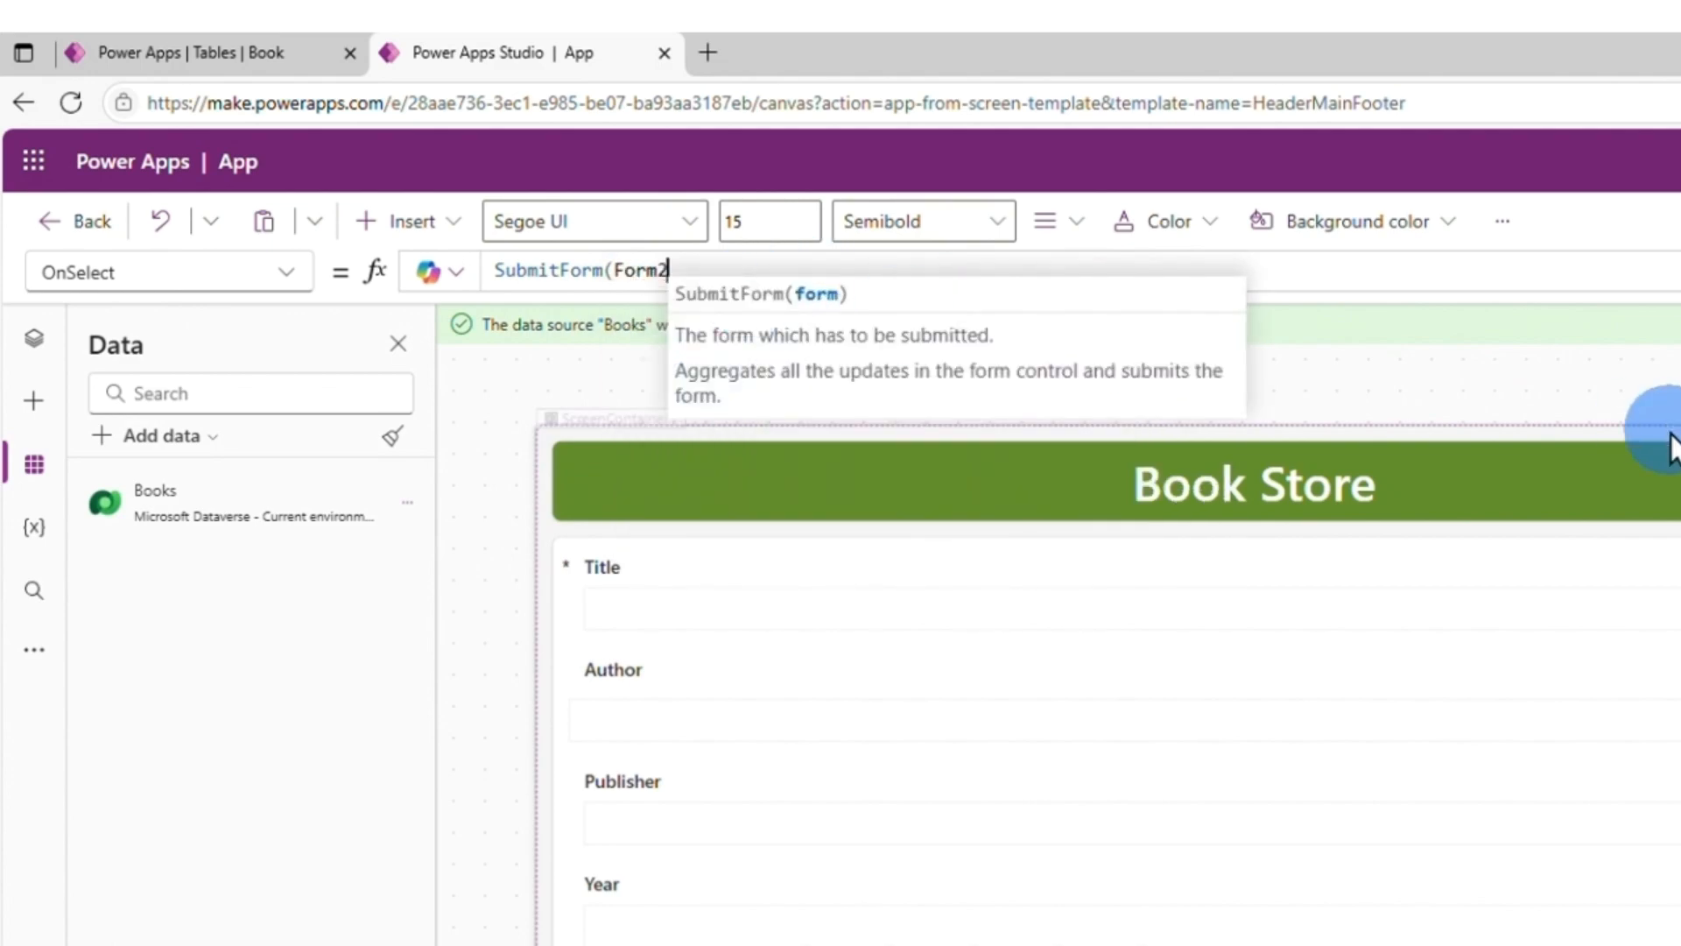
{"action": "type", "text": ")"}
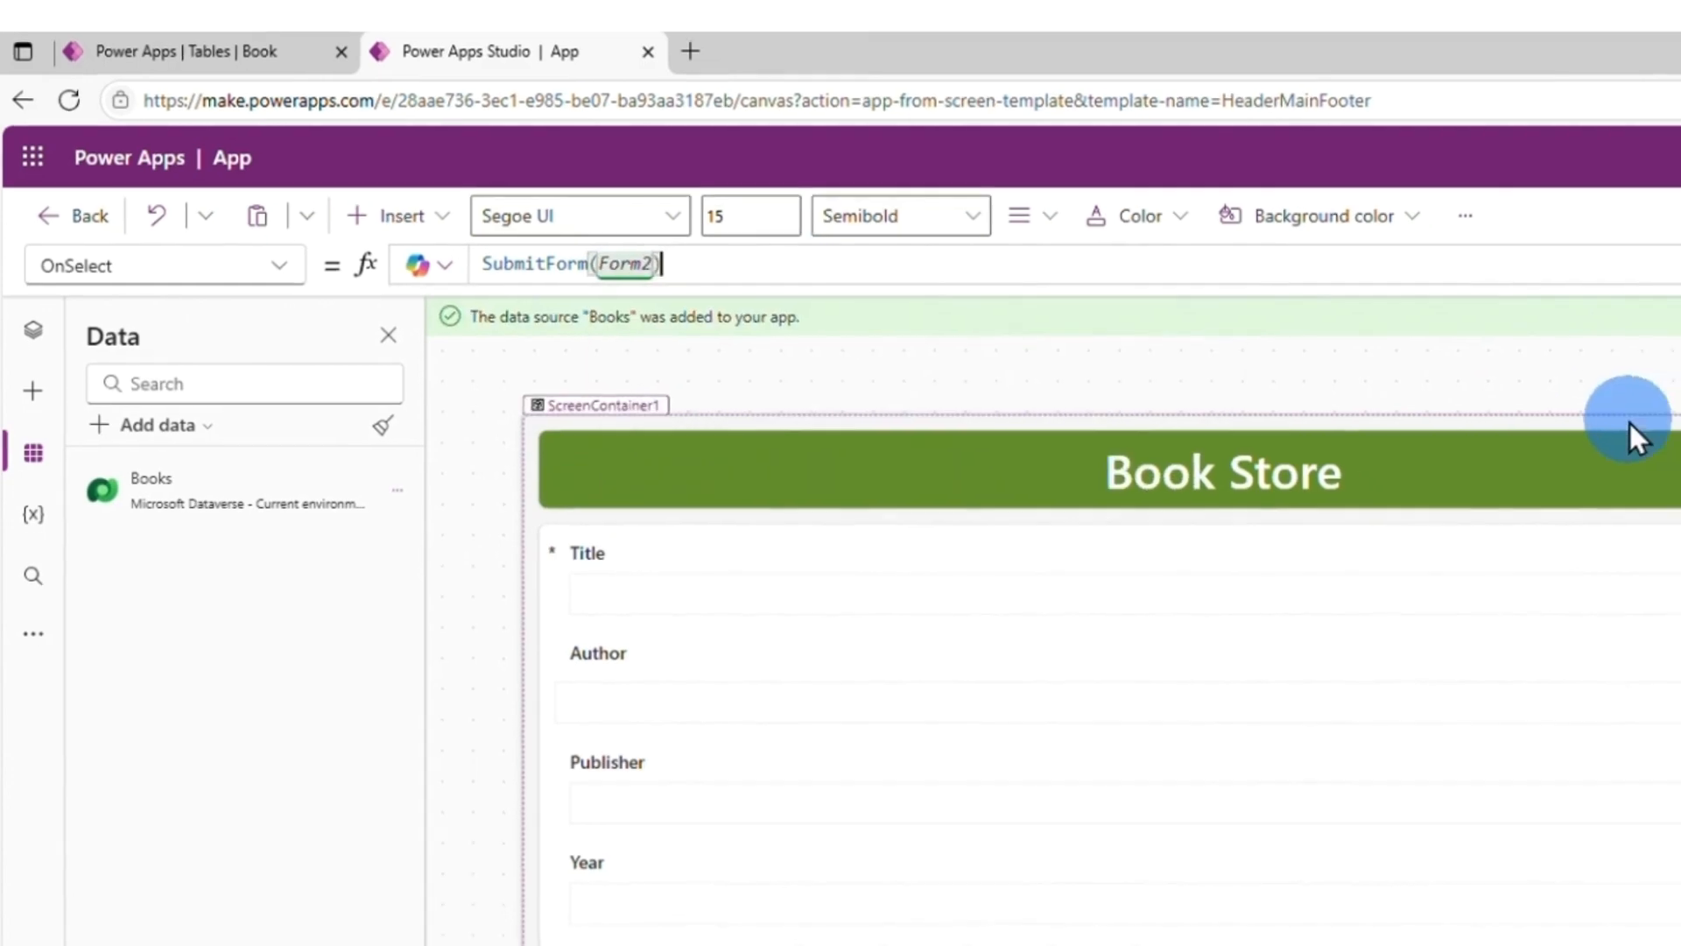
{"action": "left_click", "coordinate": [1594, 464]}
Apply a brown theme to the app and widen the Author text box to align with the other text boxes.
{"action": "left_click", "coordinate": [612, 154]}
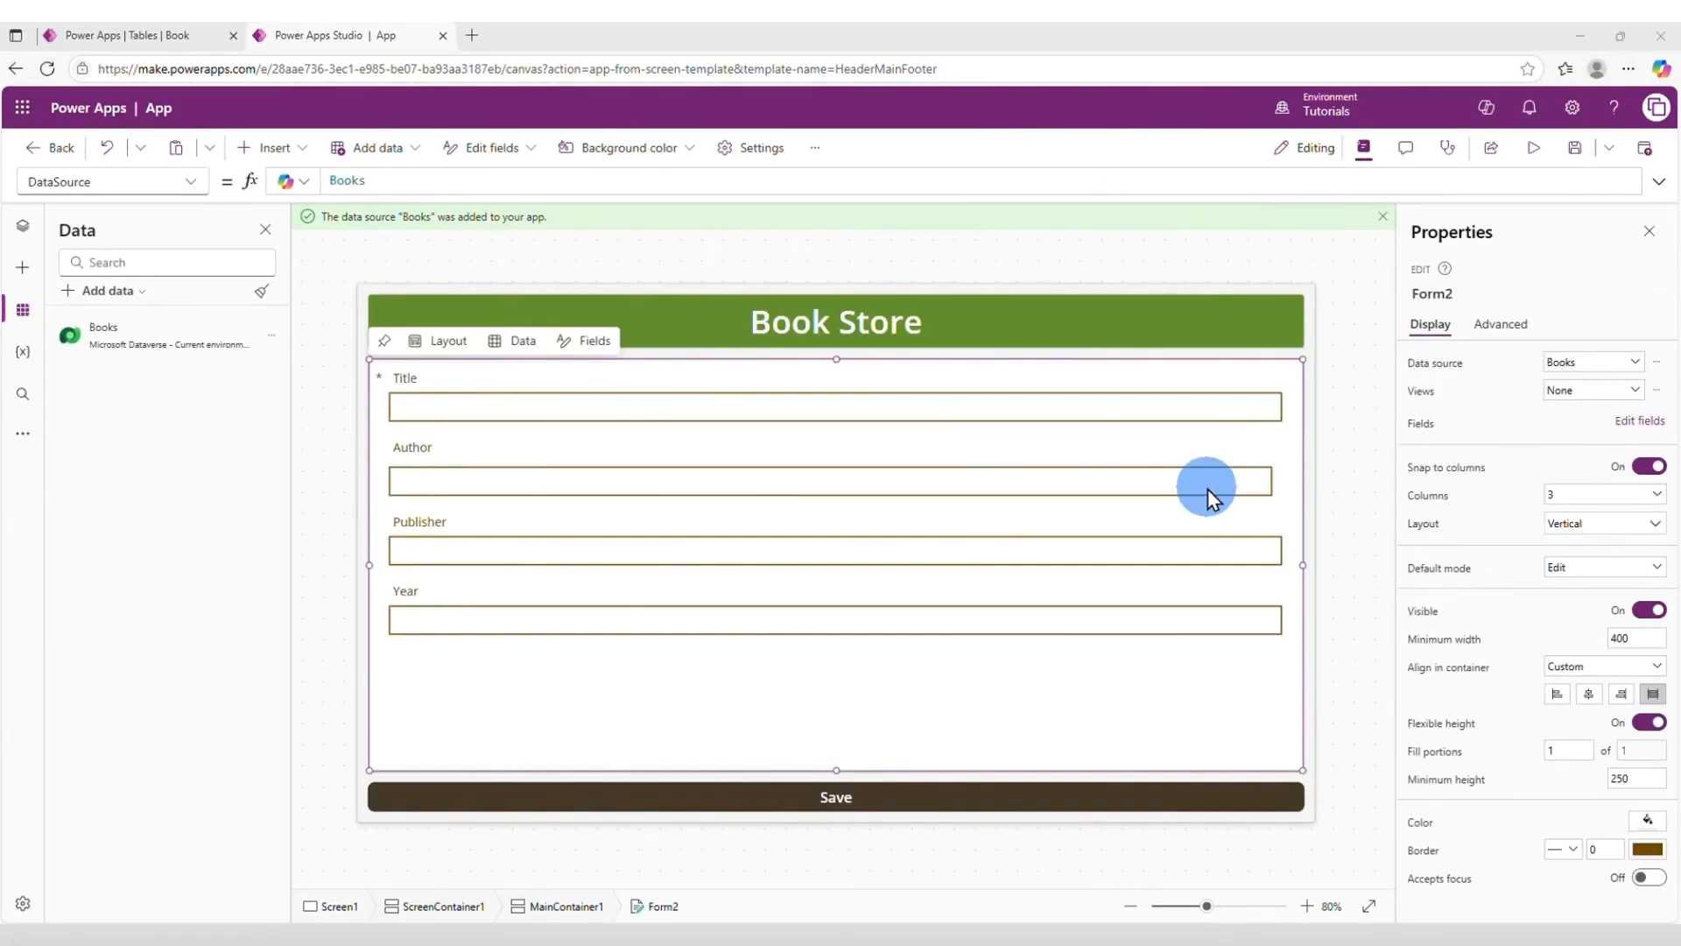
{"action": "left_click", "coordinate": [1214, 492]}
{"action": "left_click", "coordinate": [1261, 486]}
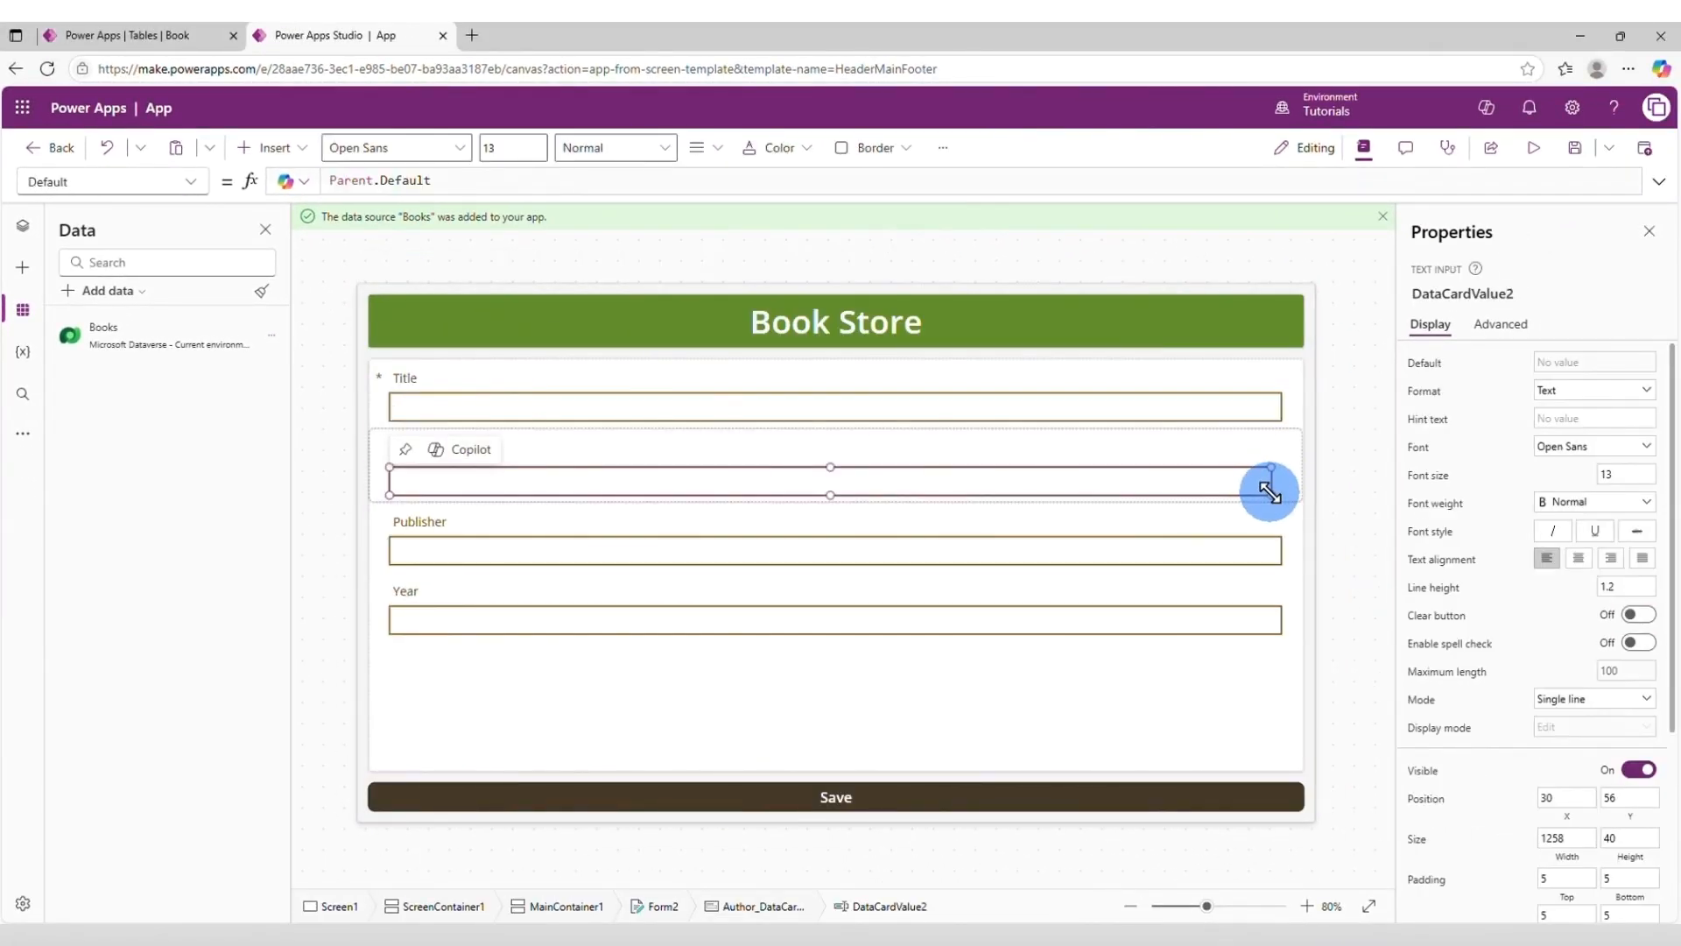
{"action": "left_click_drag", "start_coordinate": [1272, 488], "coordinate": [1282, 488]}
{"action": "left_click", "coordinate": [1214, 682]}
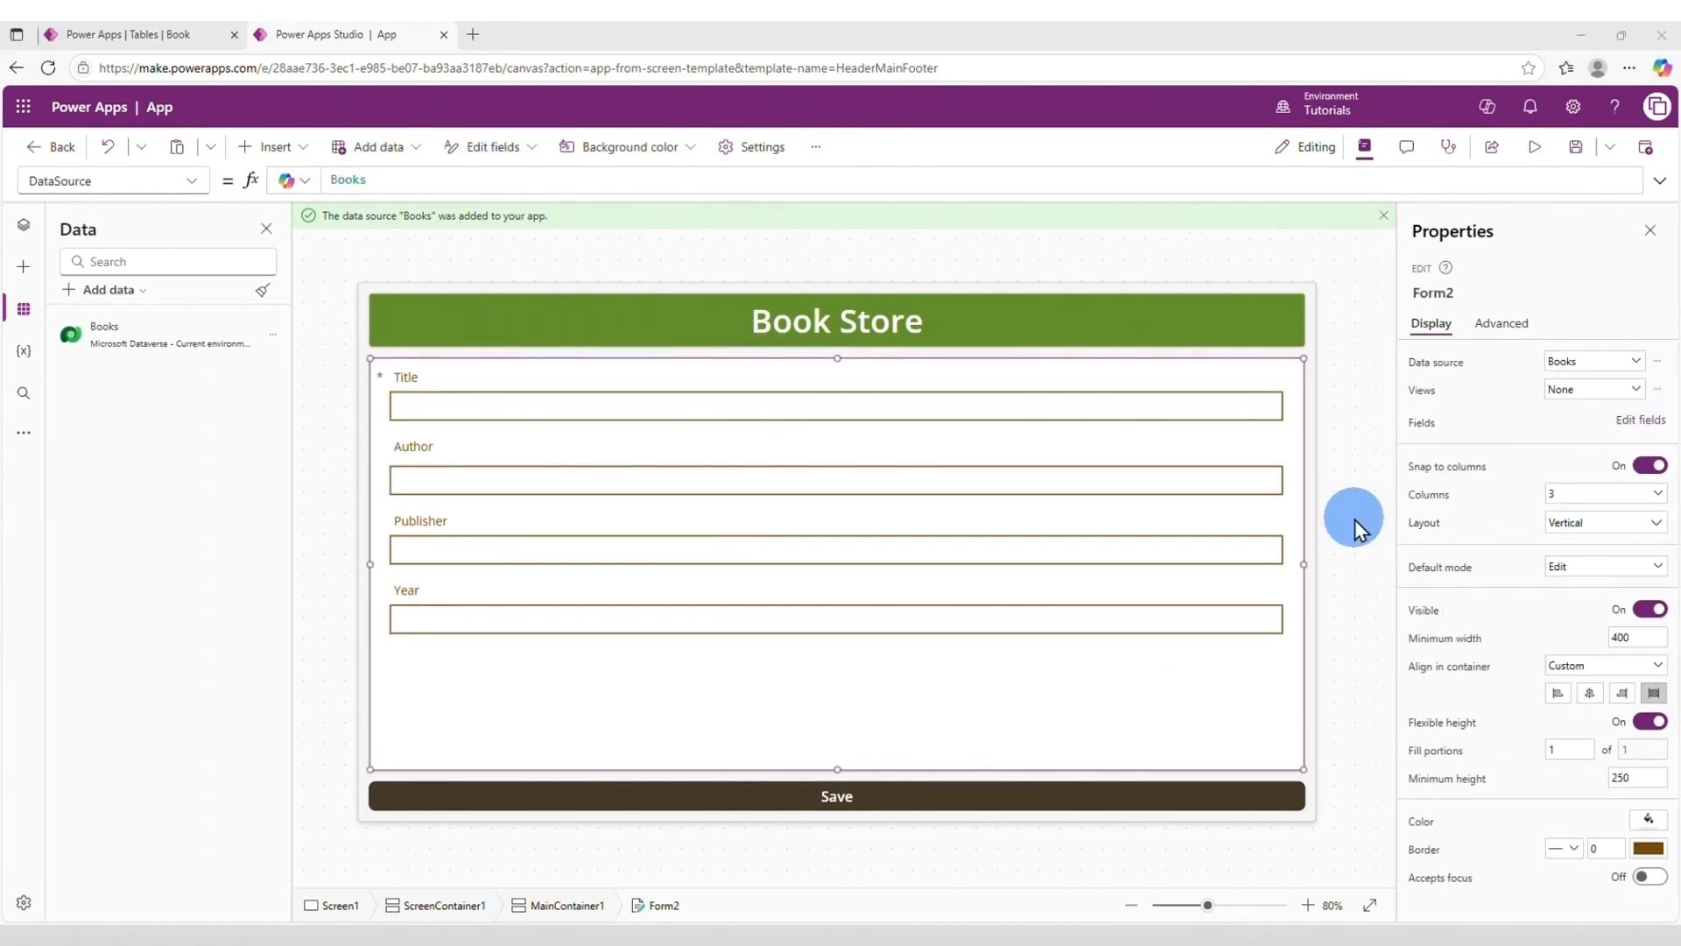
Save the app under the name Book and check the form in a preview.
{"action": "left_click", "coordinate": [1576, 146]}
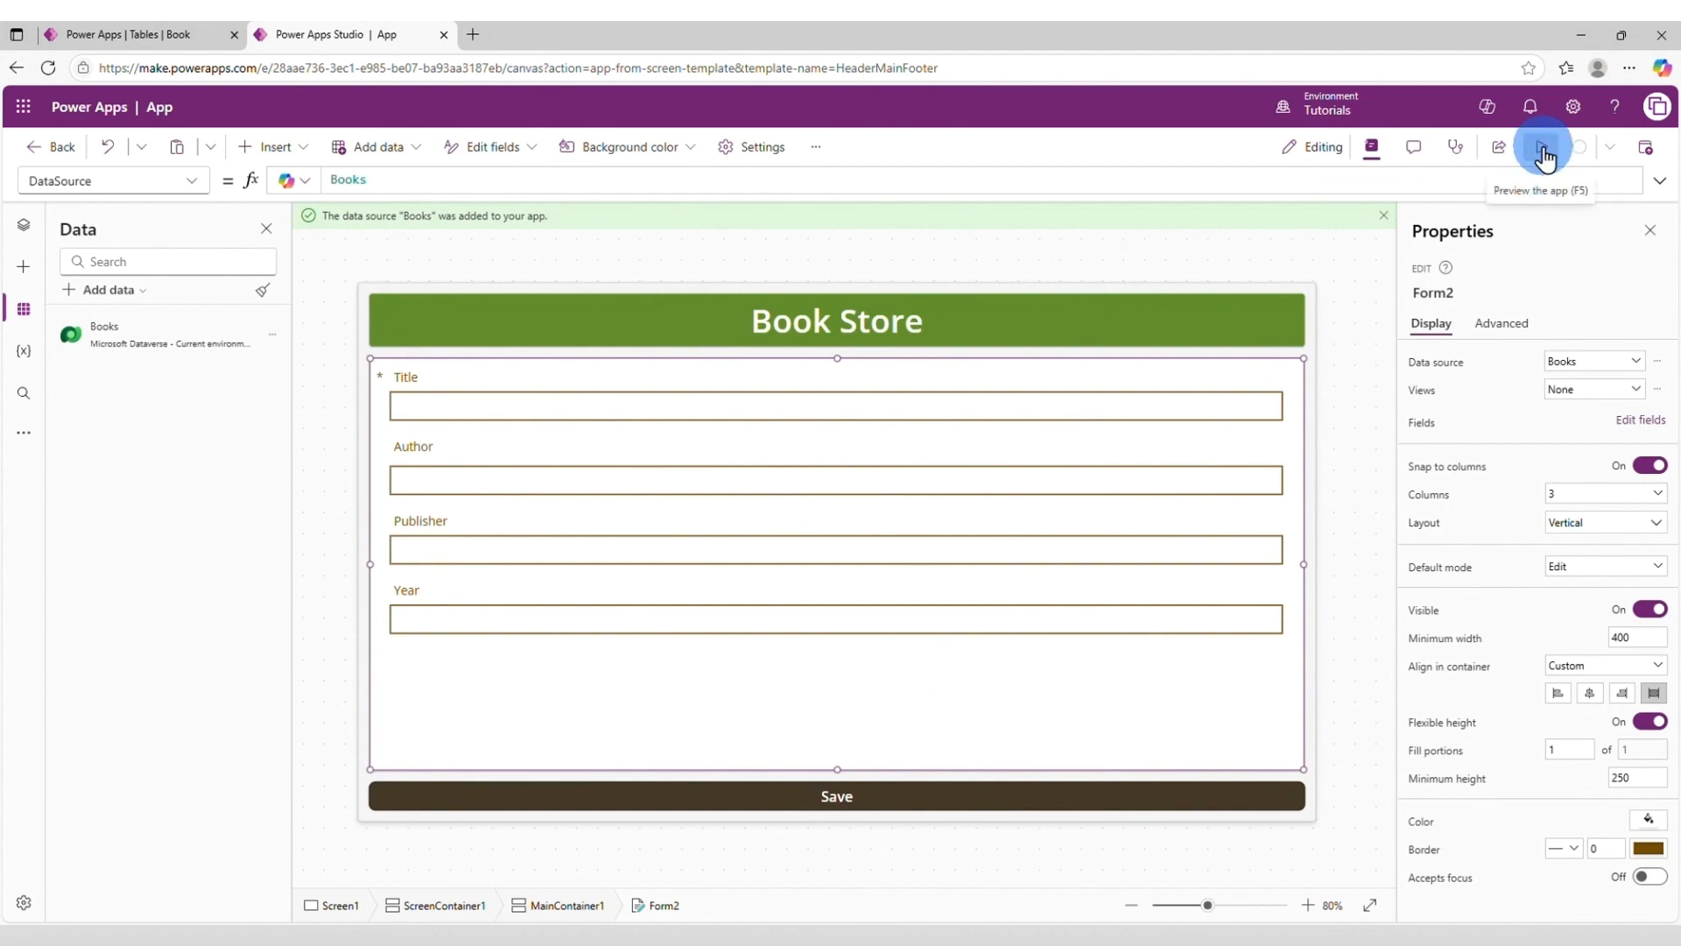
{"action": "left_click", "coordinate": [1534, 146]}
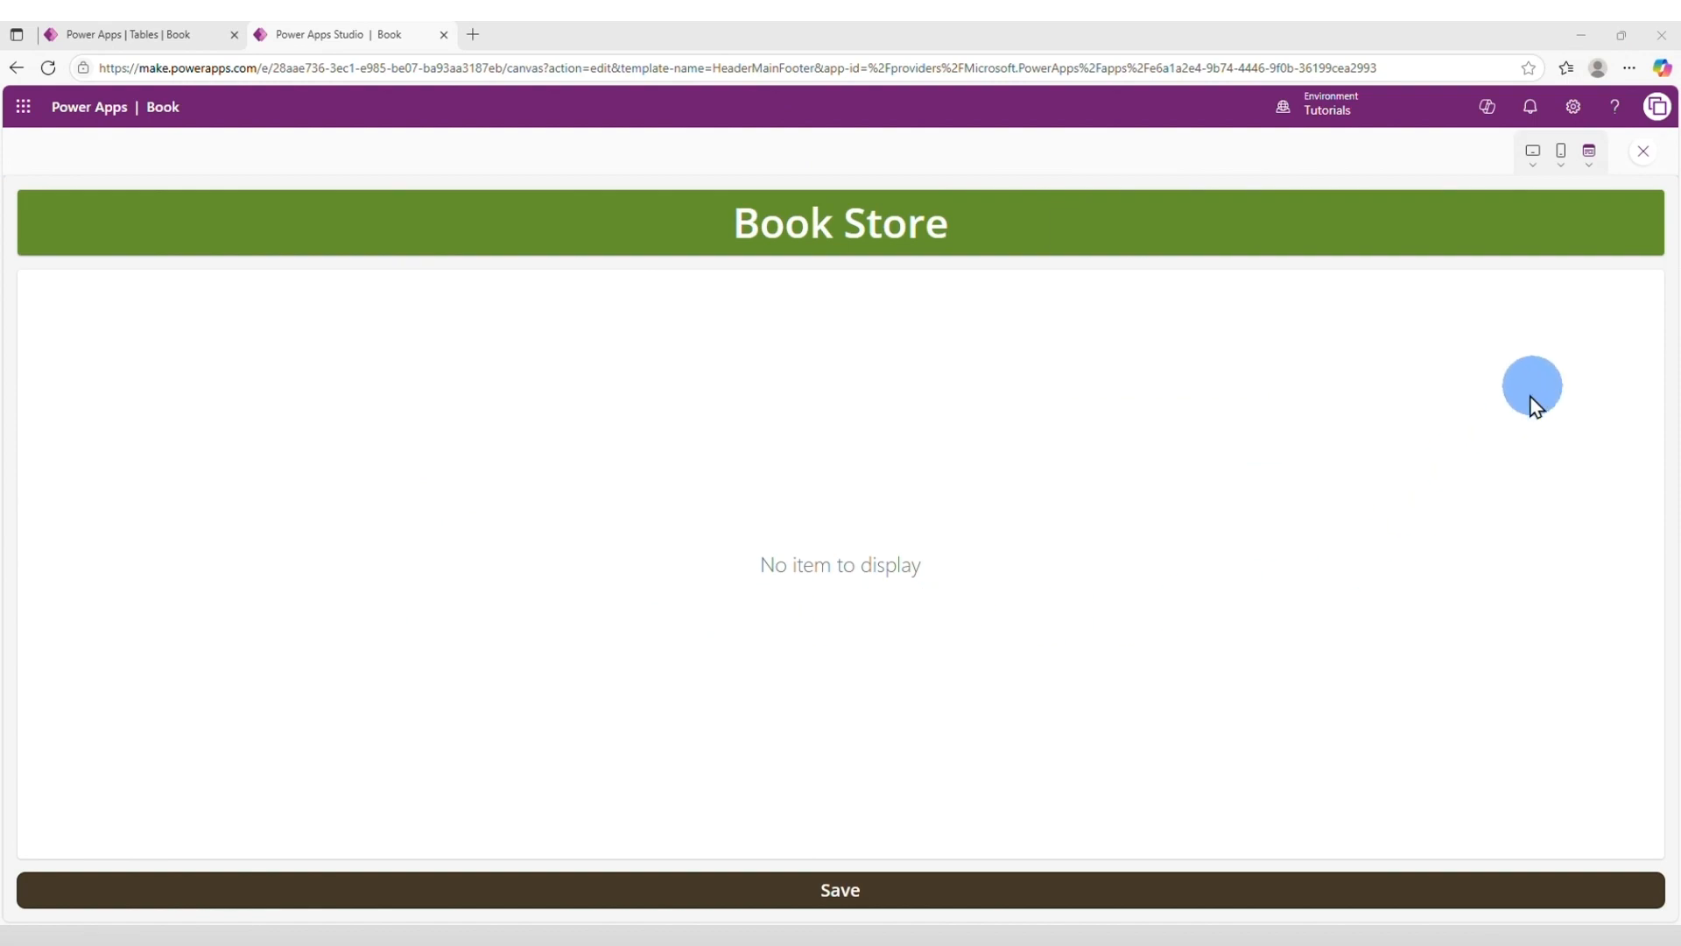
{"action": "left_click", "coordinate": [1643, 152]}
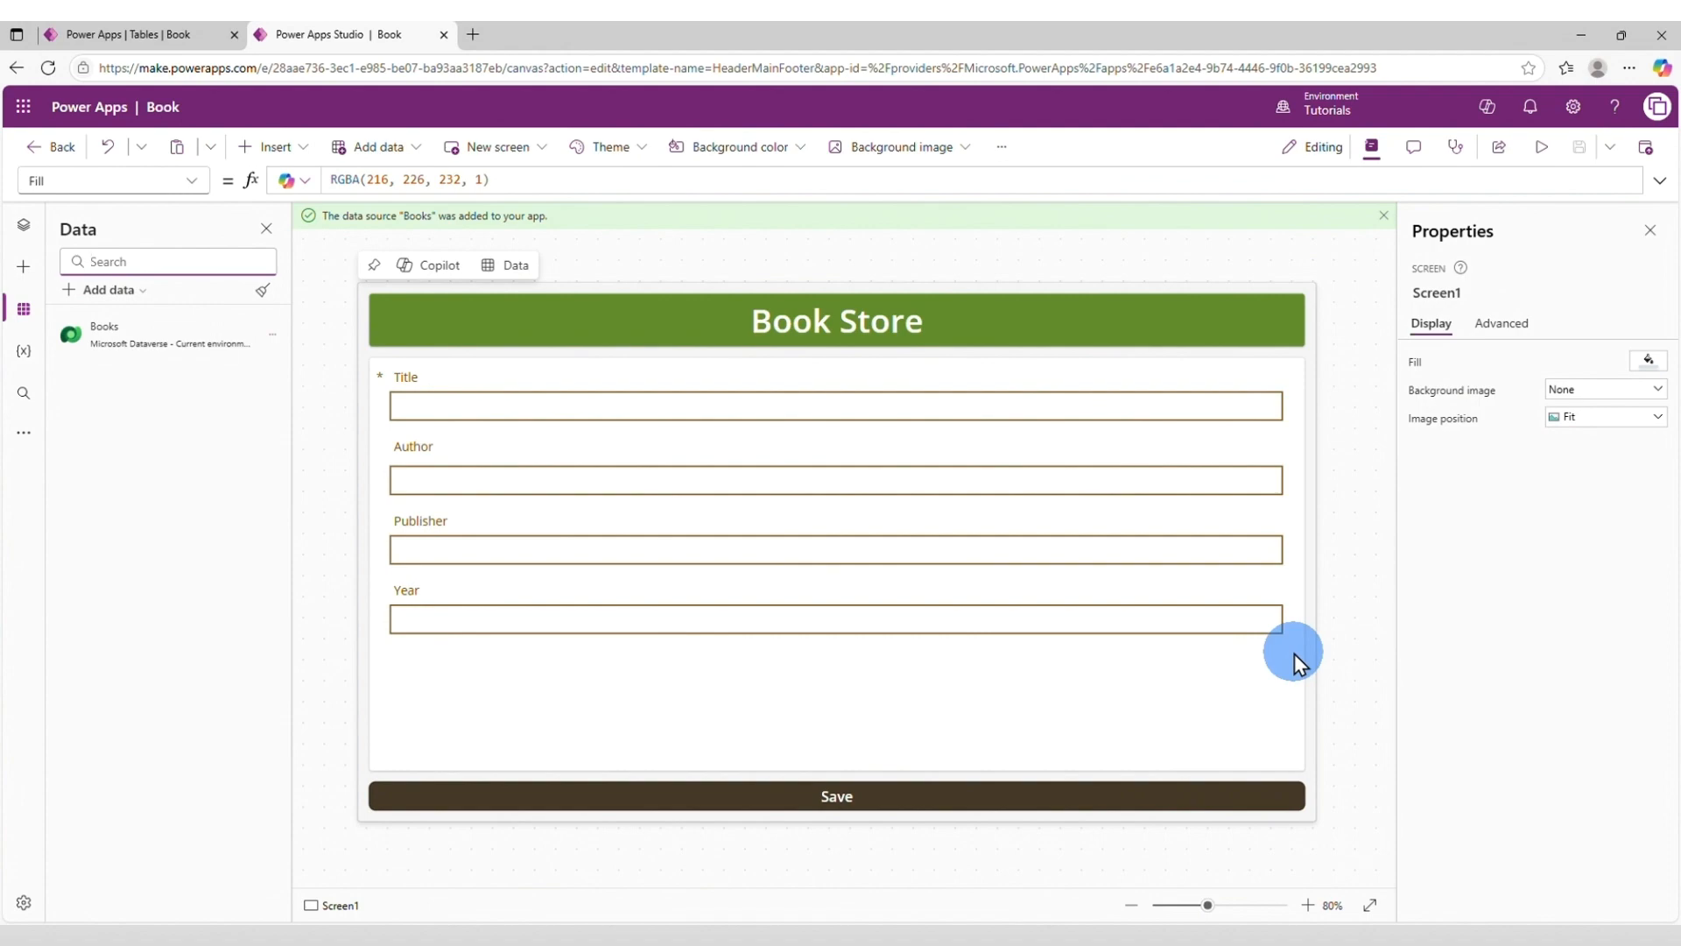
Set the form's default mode to New and preview the app.
{"action": "left_click", "coordinate": [1264, 716]}
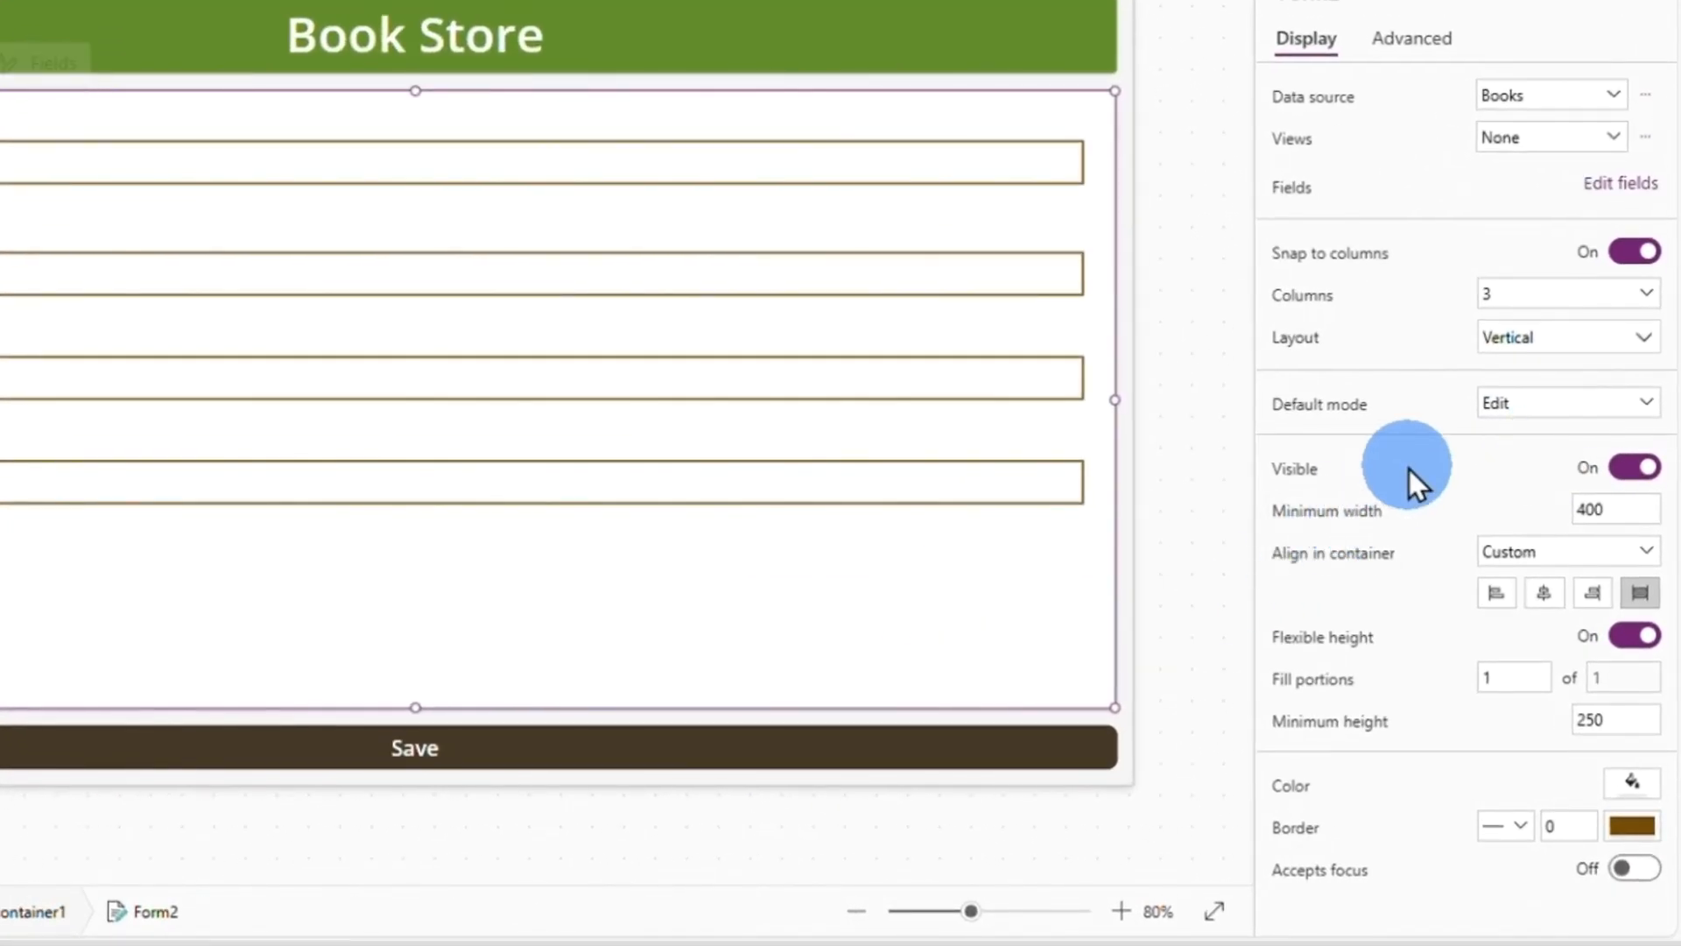
{"action": "left_click", "coordinate": [1554, 419]}
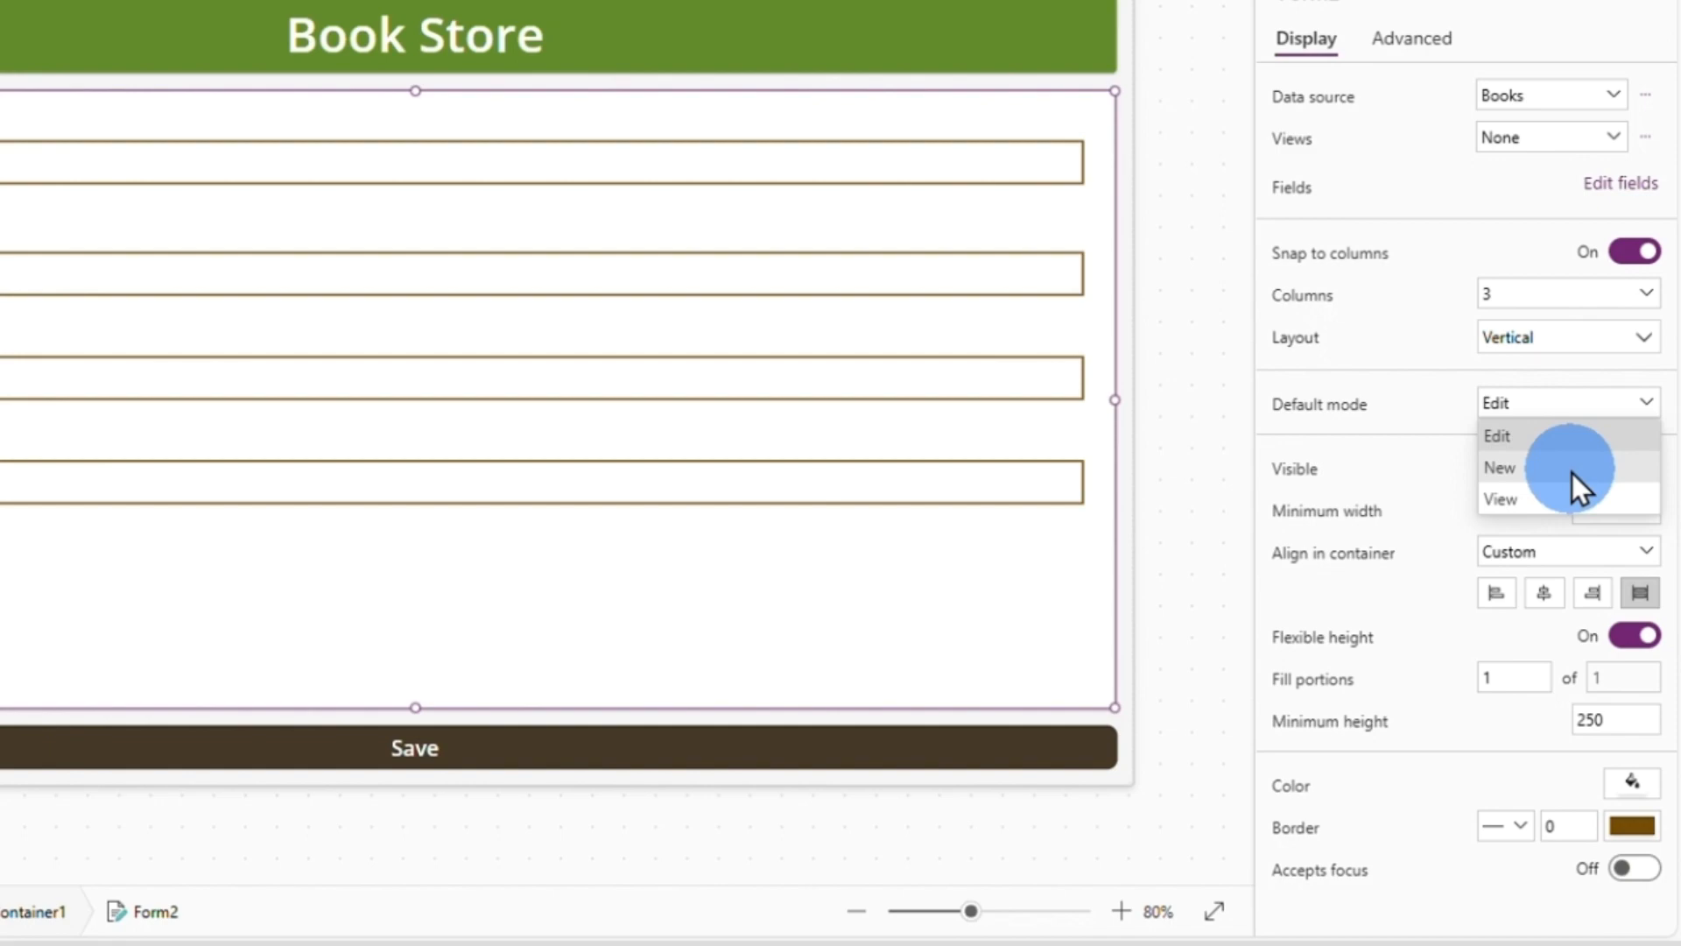
{"action": "left_click", "coordinate": [1572, 473]}
{"action": "left_click", "coordinate": [1537, 153]}
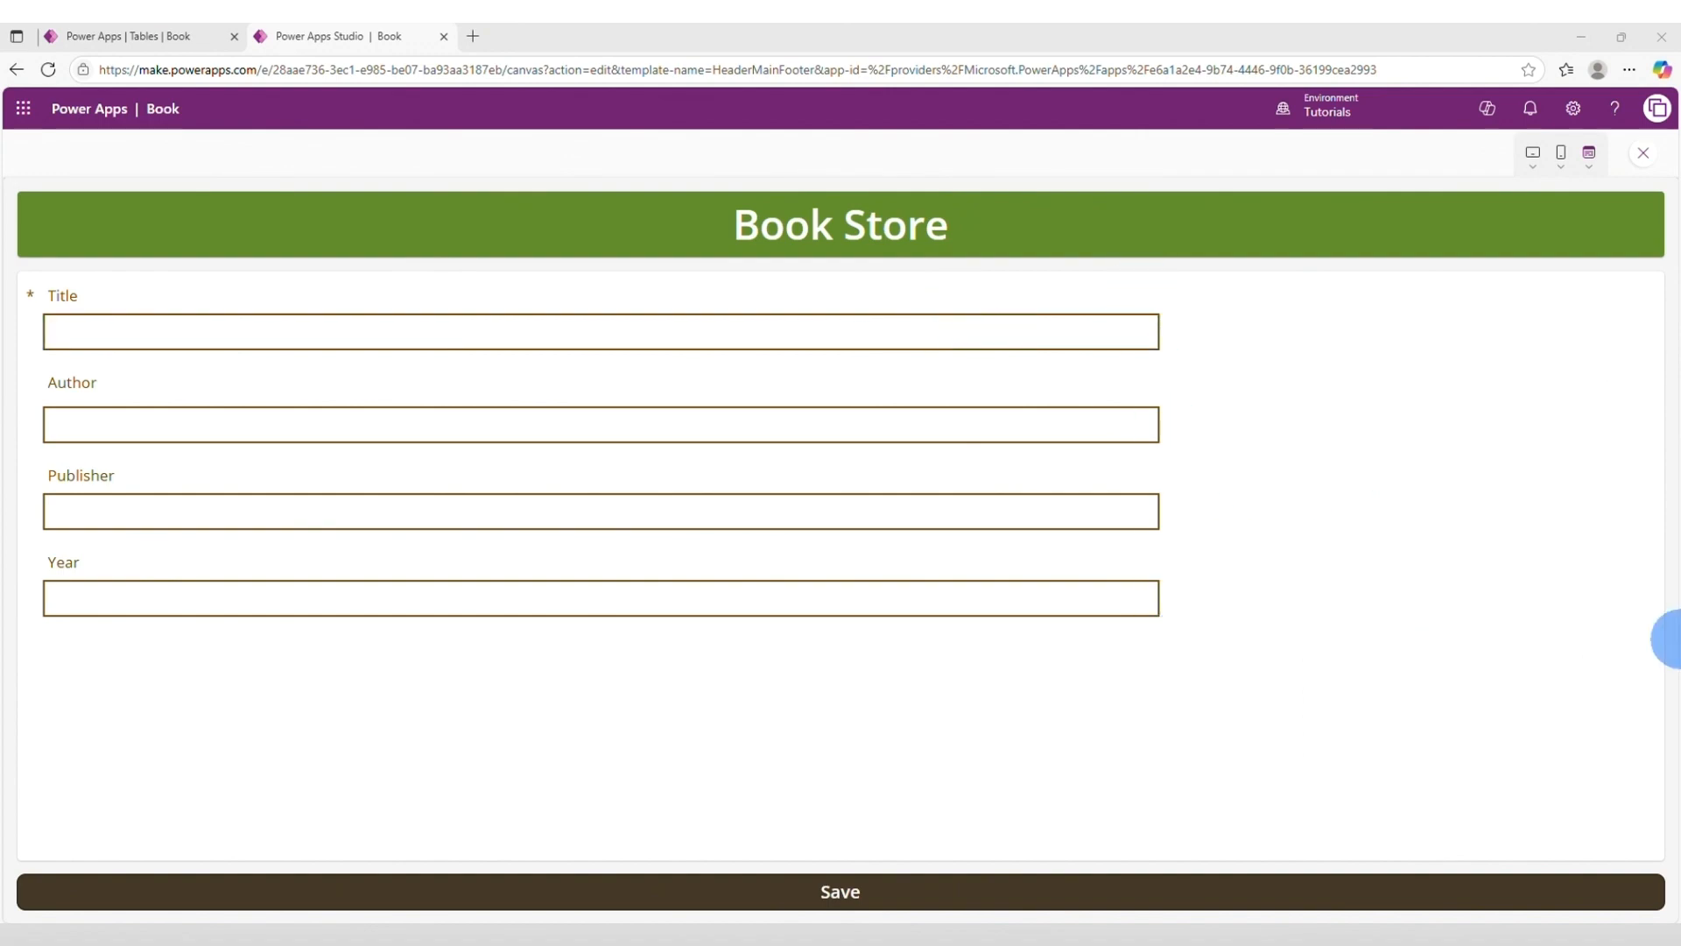
Leave the preview, turn on Width fit for the Title card, and preview the app again.
{"action": "key", "text": "Escape"}
{"action": "left_click", "coordinate": [1650, 633]}
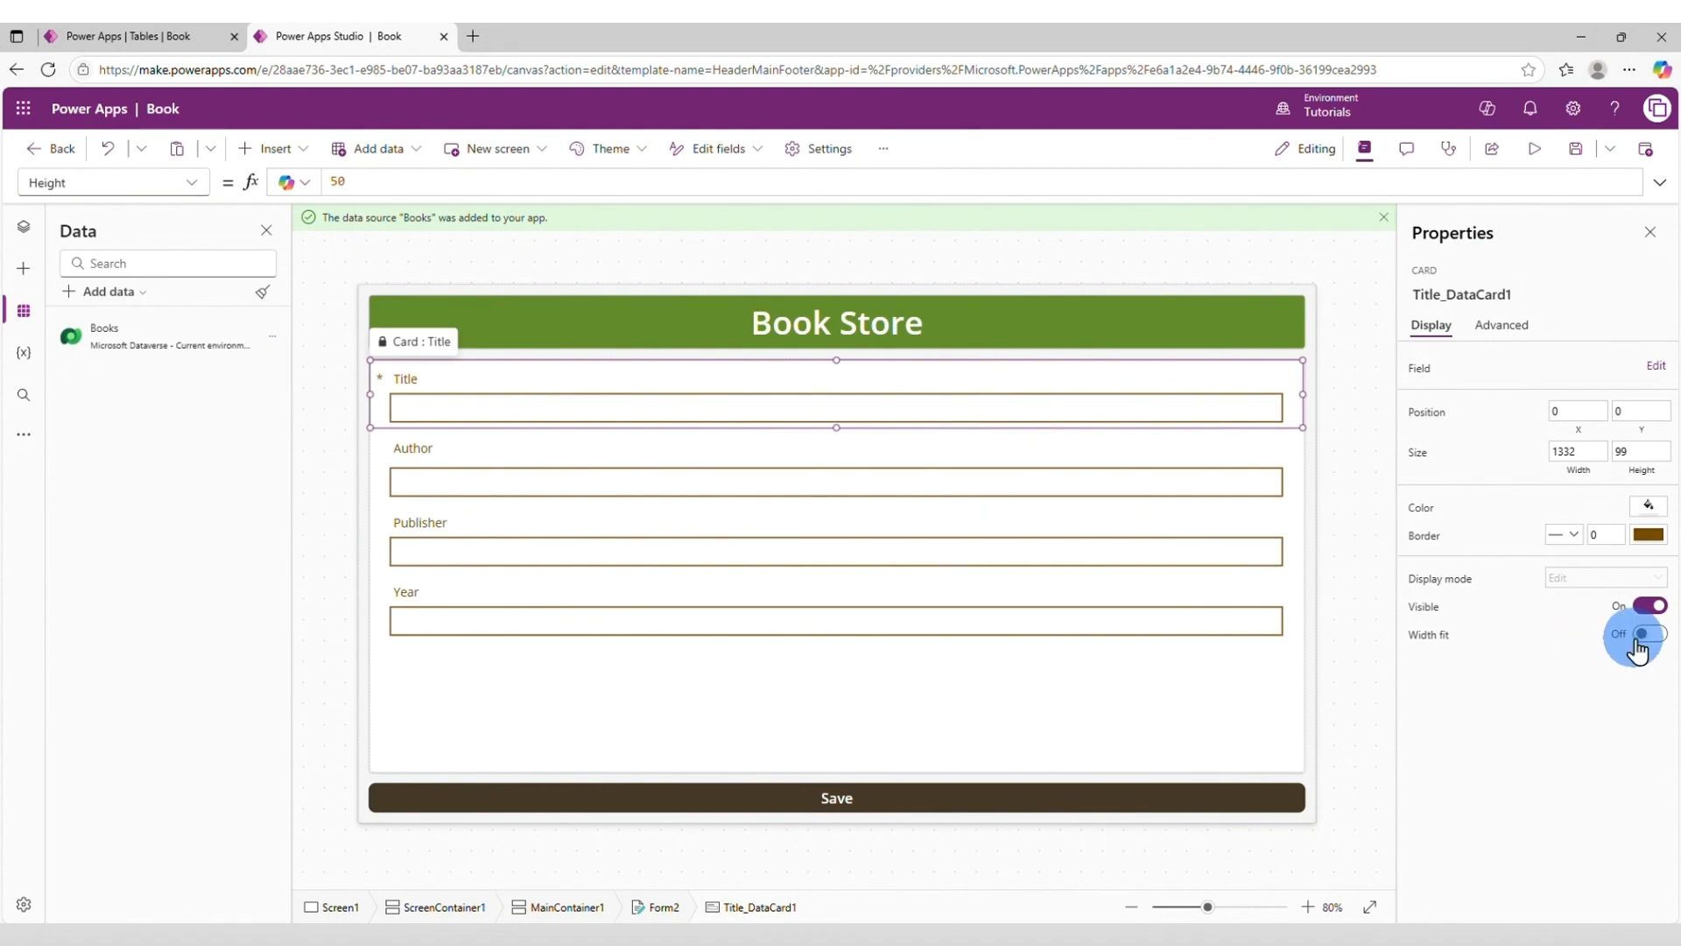
{"action": "key", "text": "F5"}
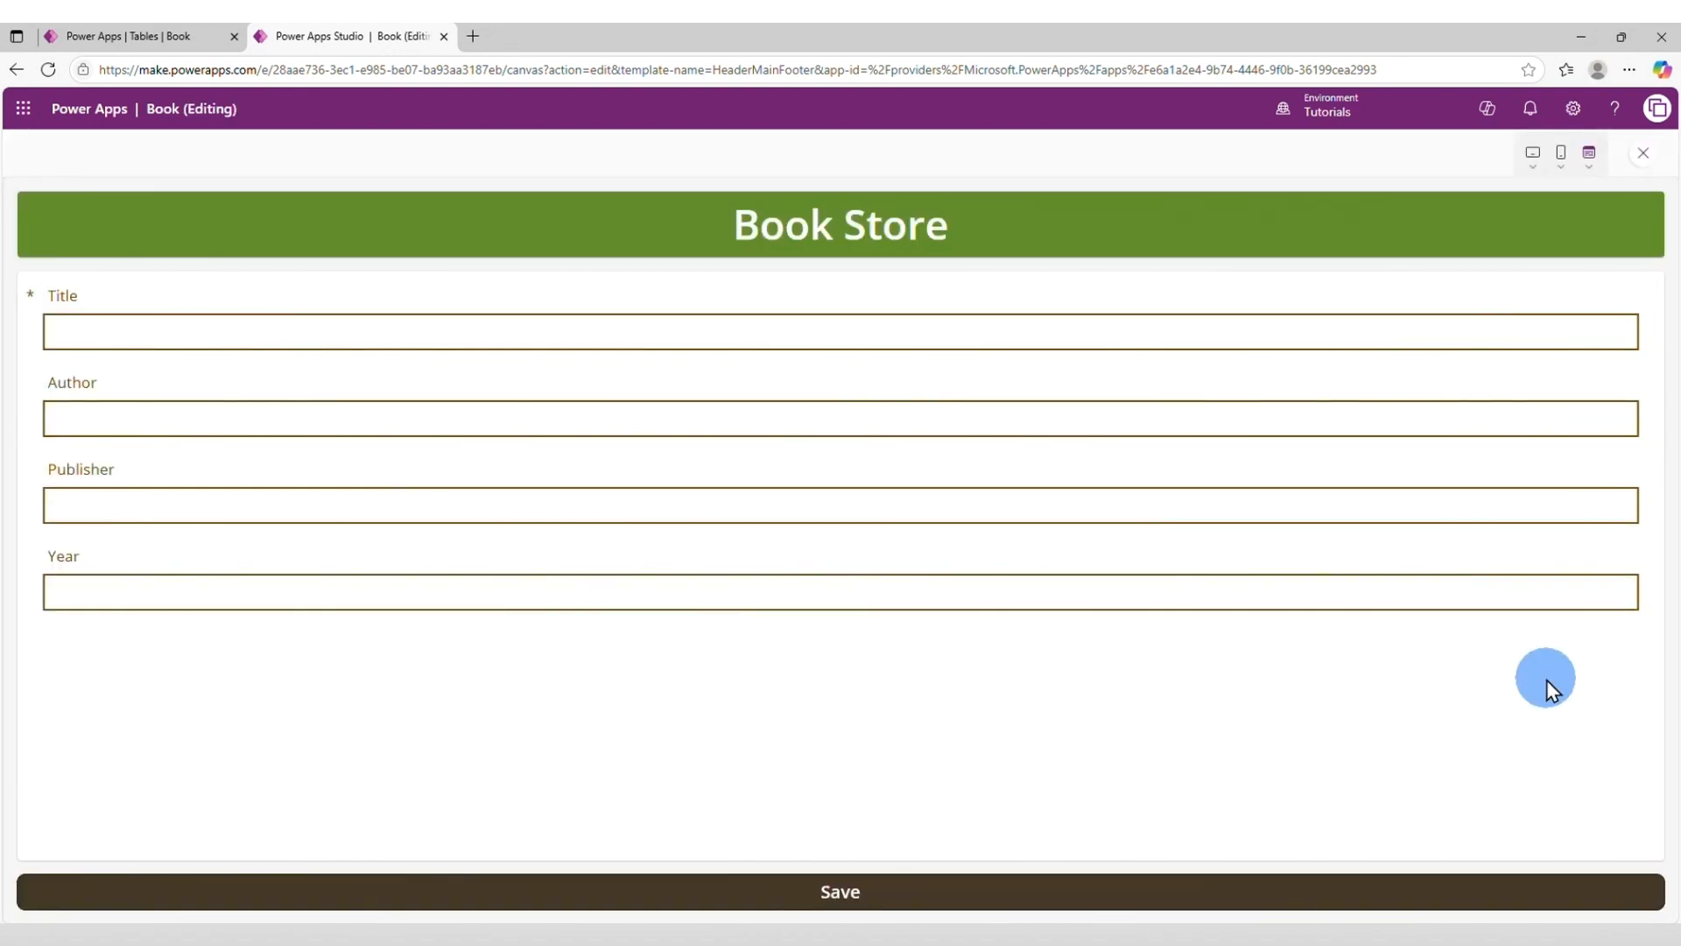
Enter "My Favorite Book of the Year" as the Title and fill in the author's name.
{"action": "left_click", "coordinate": [841, 326]}
{"action": "type", "text": "My "}
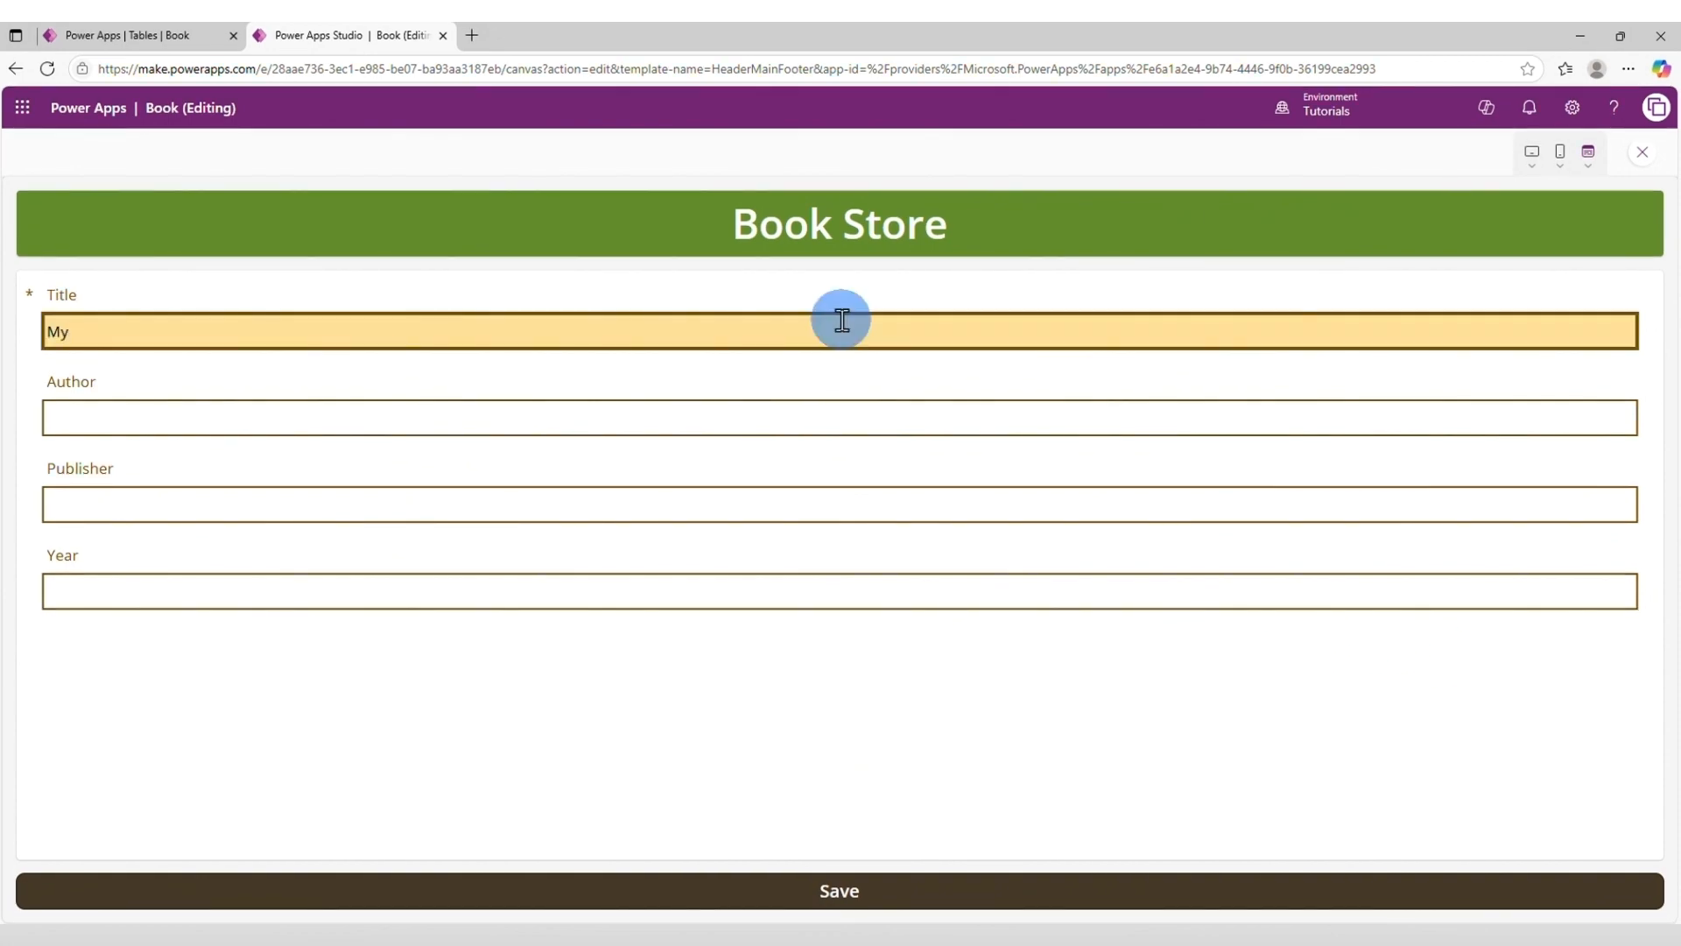
{"action": "type", "text": "Favo"}
{"action": "type", "text": "te Book of the Year"}
{"action": "key", "text": "Tab"}
{"action": "type", "text": "Samart Writ"}
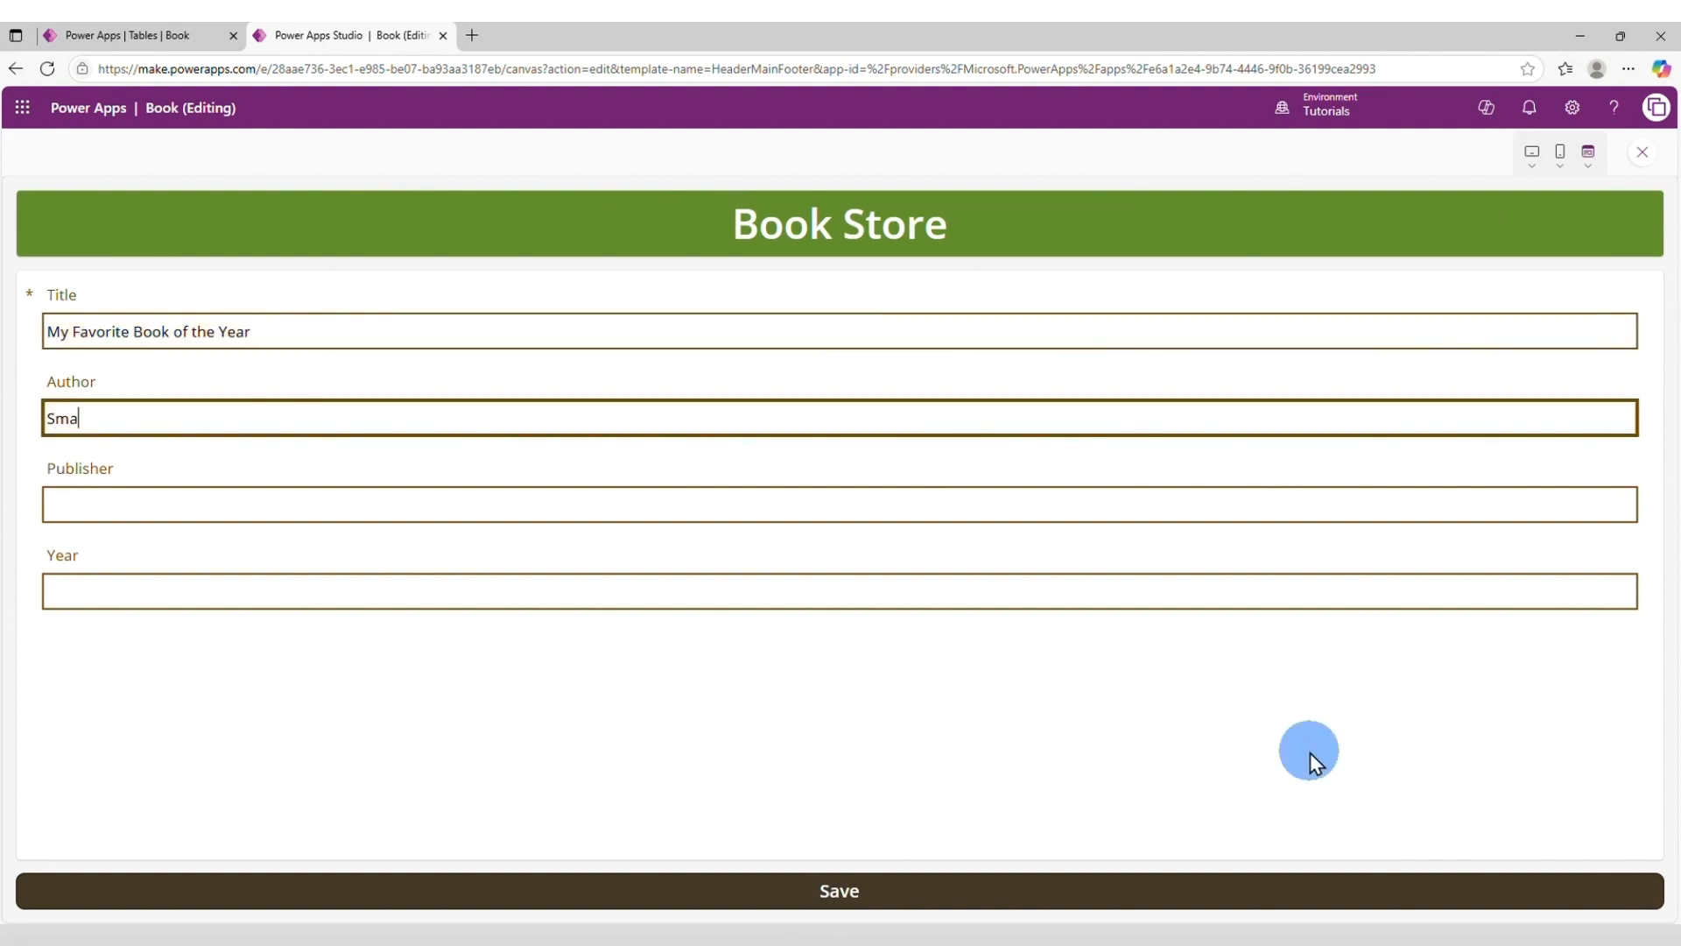
{"action": "type", "text": "er"}
Enter "All over Books" as the Publisher and 2025 as the Year.
{"action": "left_click", "coordinate": [680, 497]}
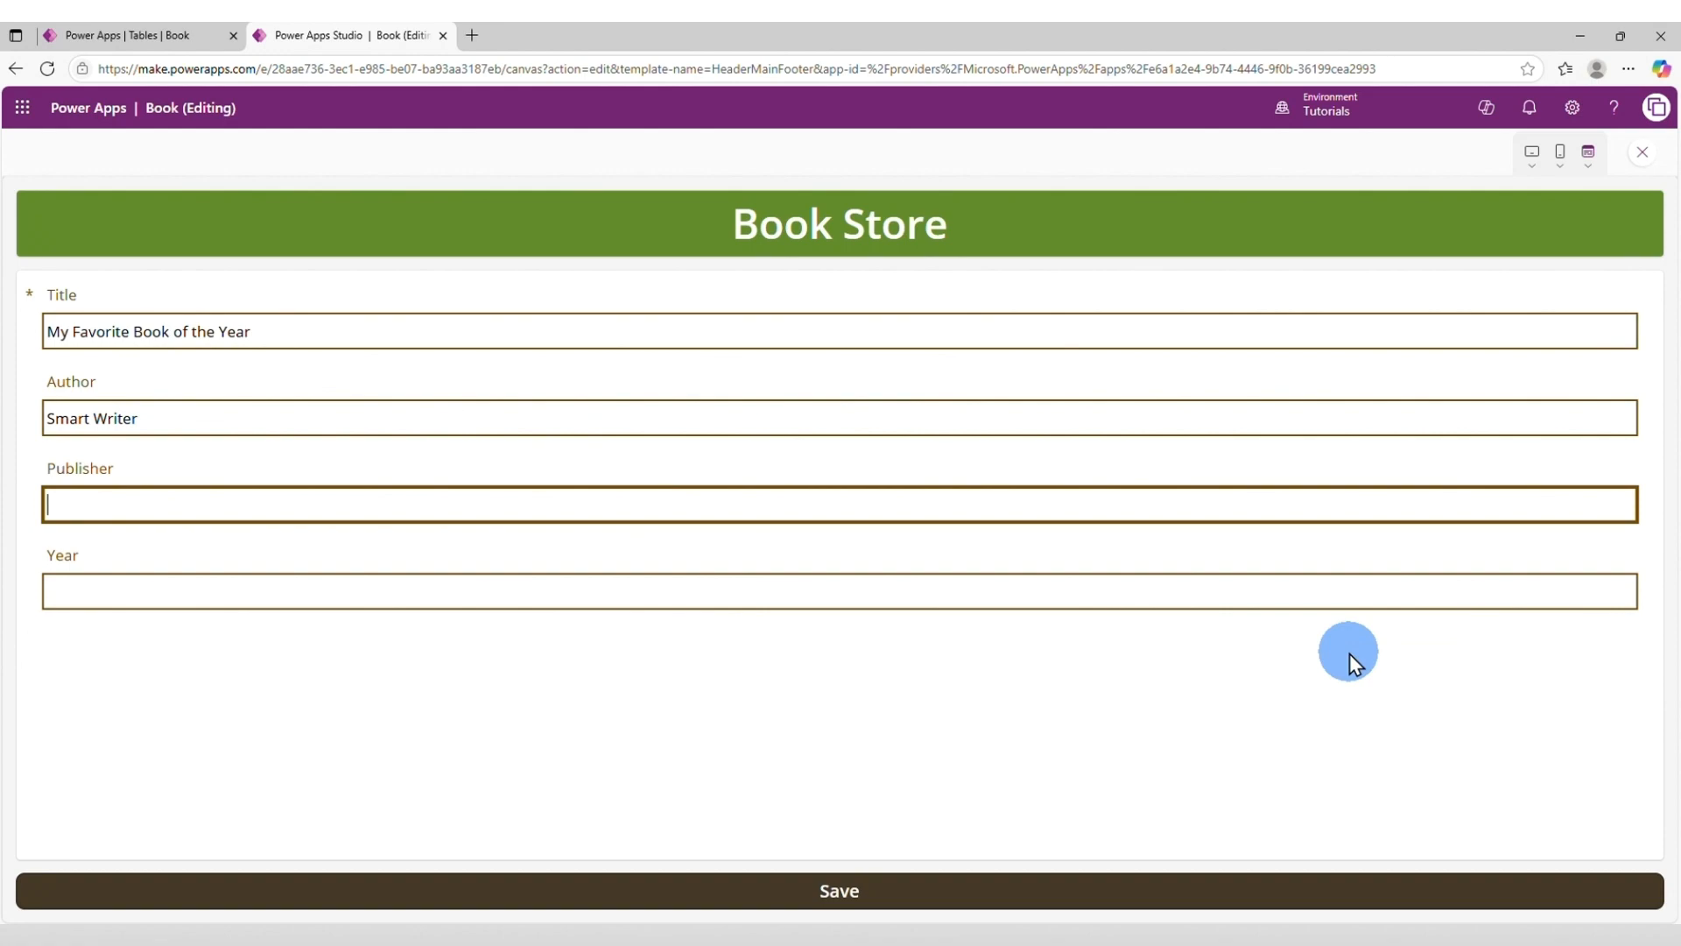
{"action": "type", "text": "All over Books"}
{"action": "key", "text": "Tab"}
{"action": "type", "text": "2"}
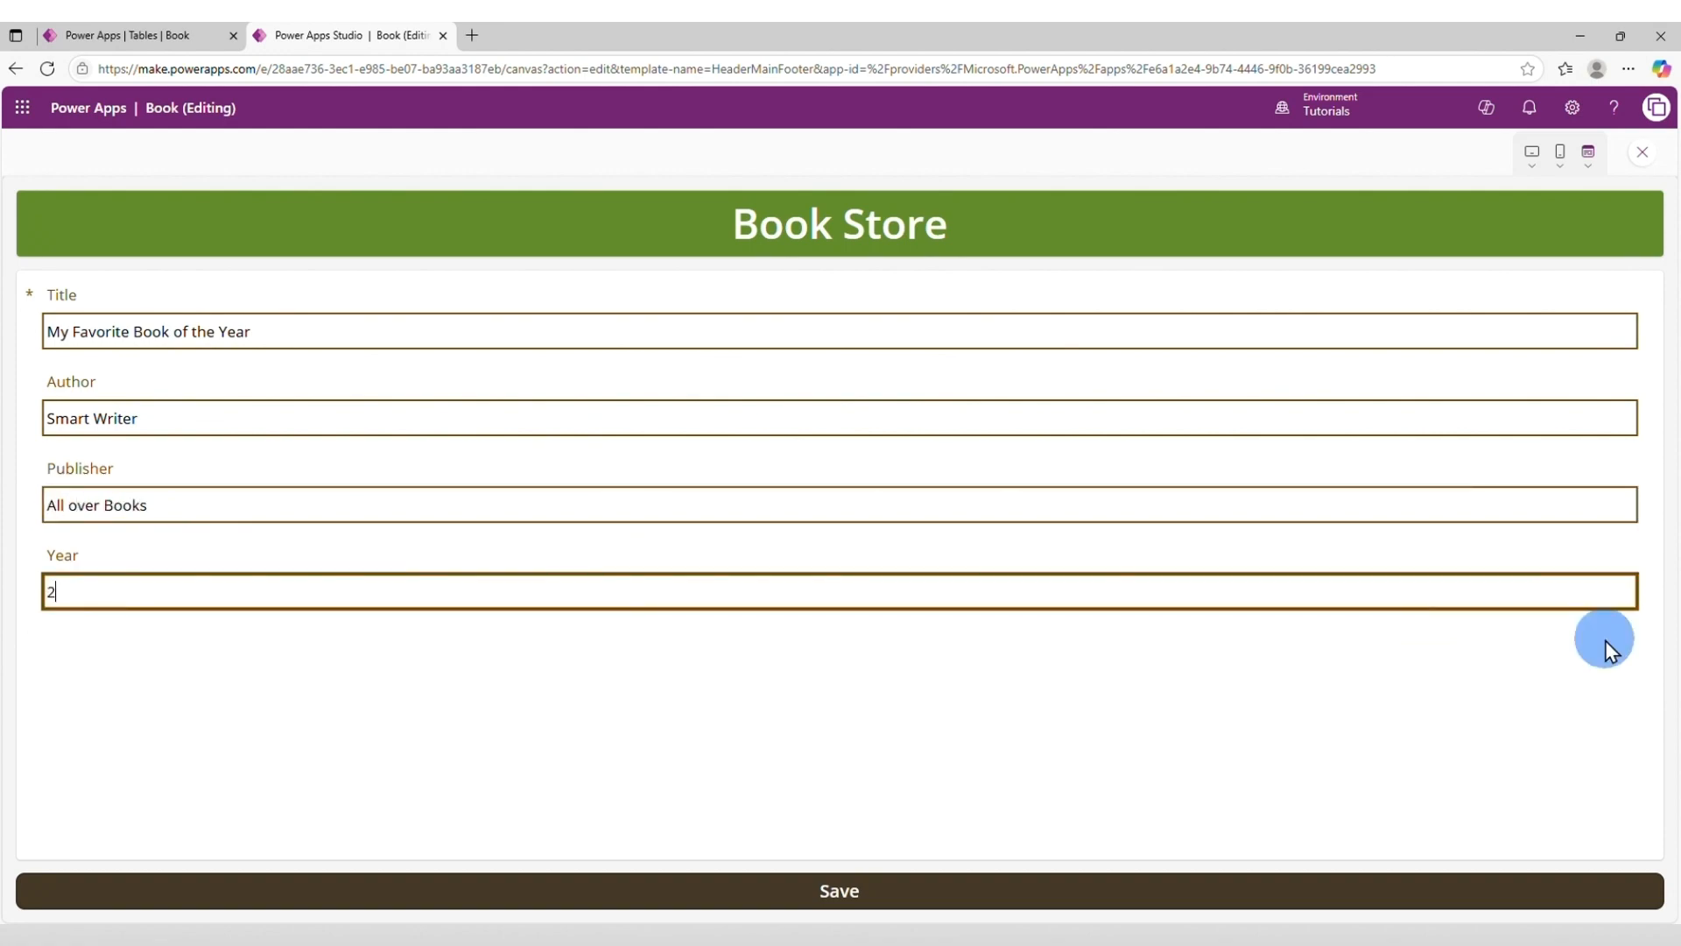
{"action": "type", "text": "025"}
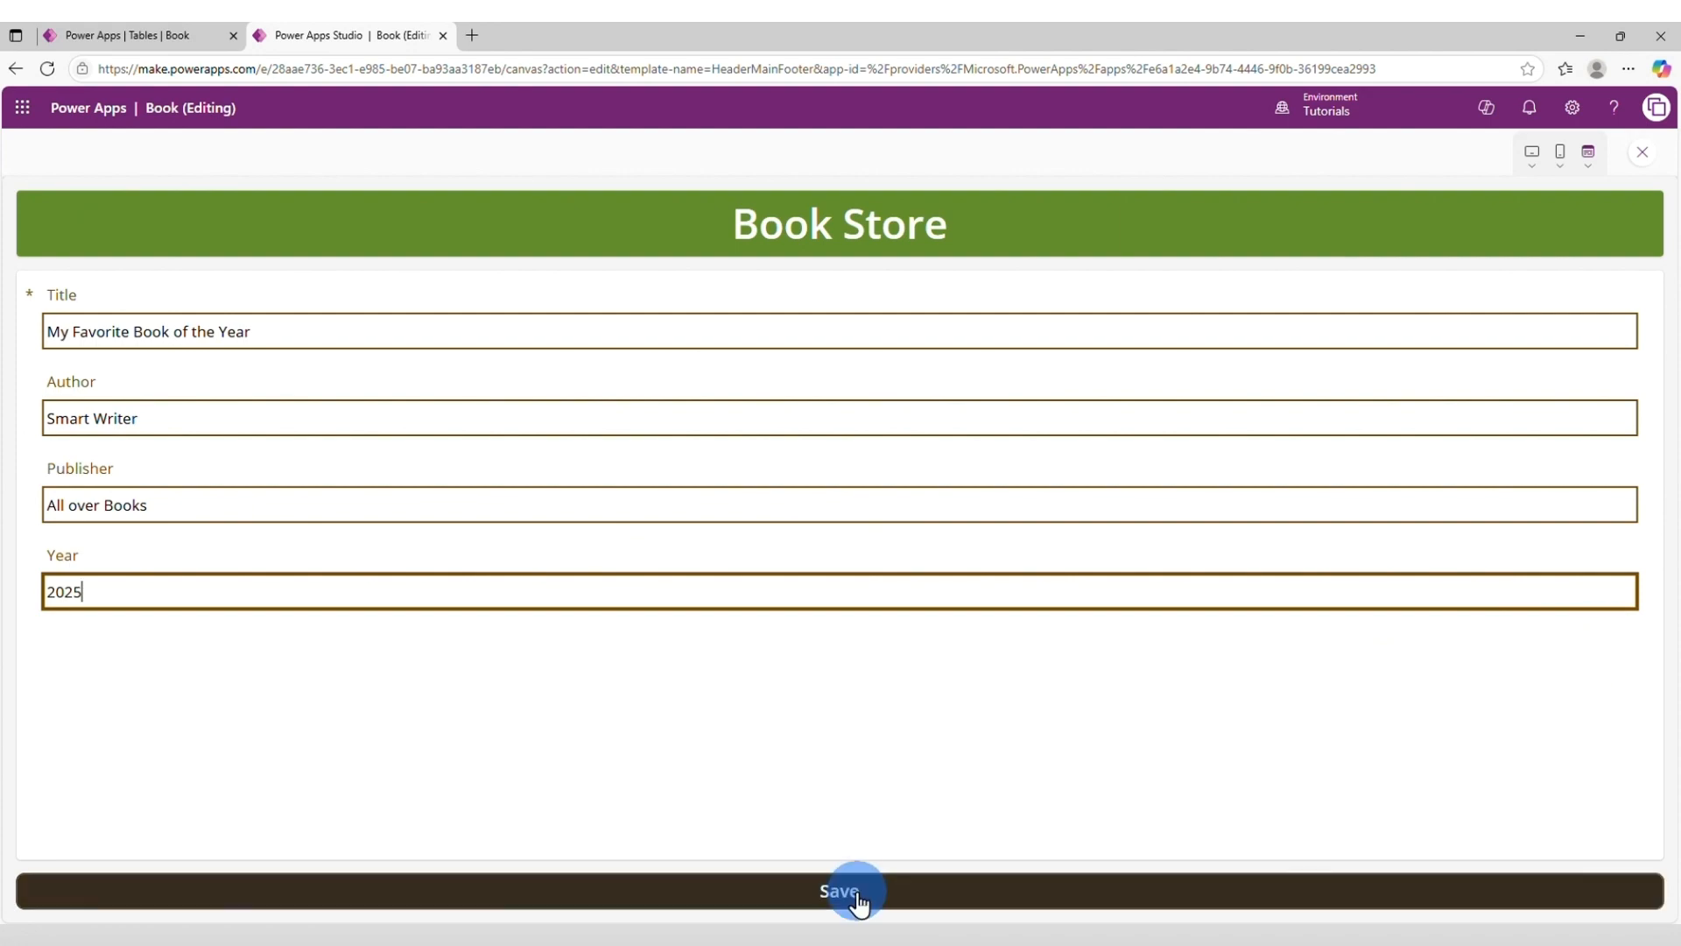
Save the new book record from the form and go to the Book table page to check its data.
{"action": "left_click", "coordinate": [858, 901]}
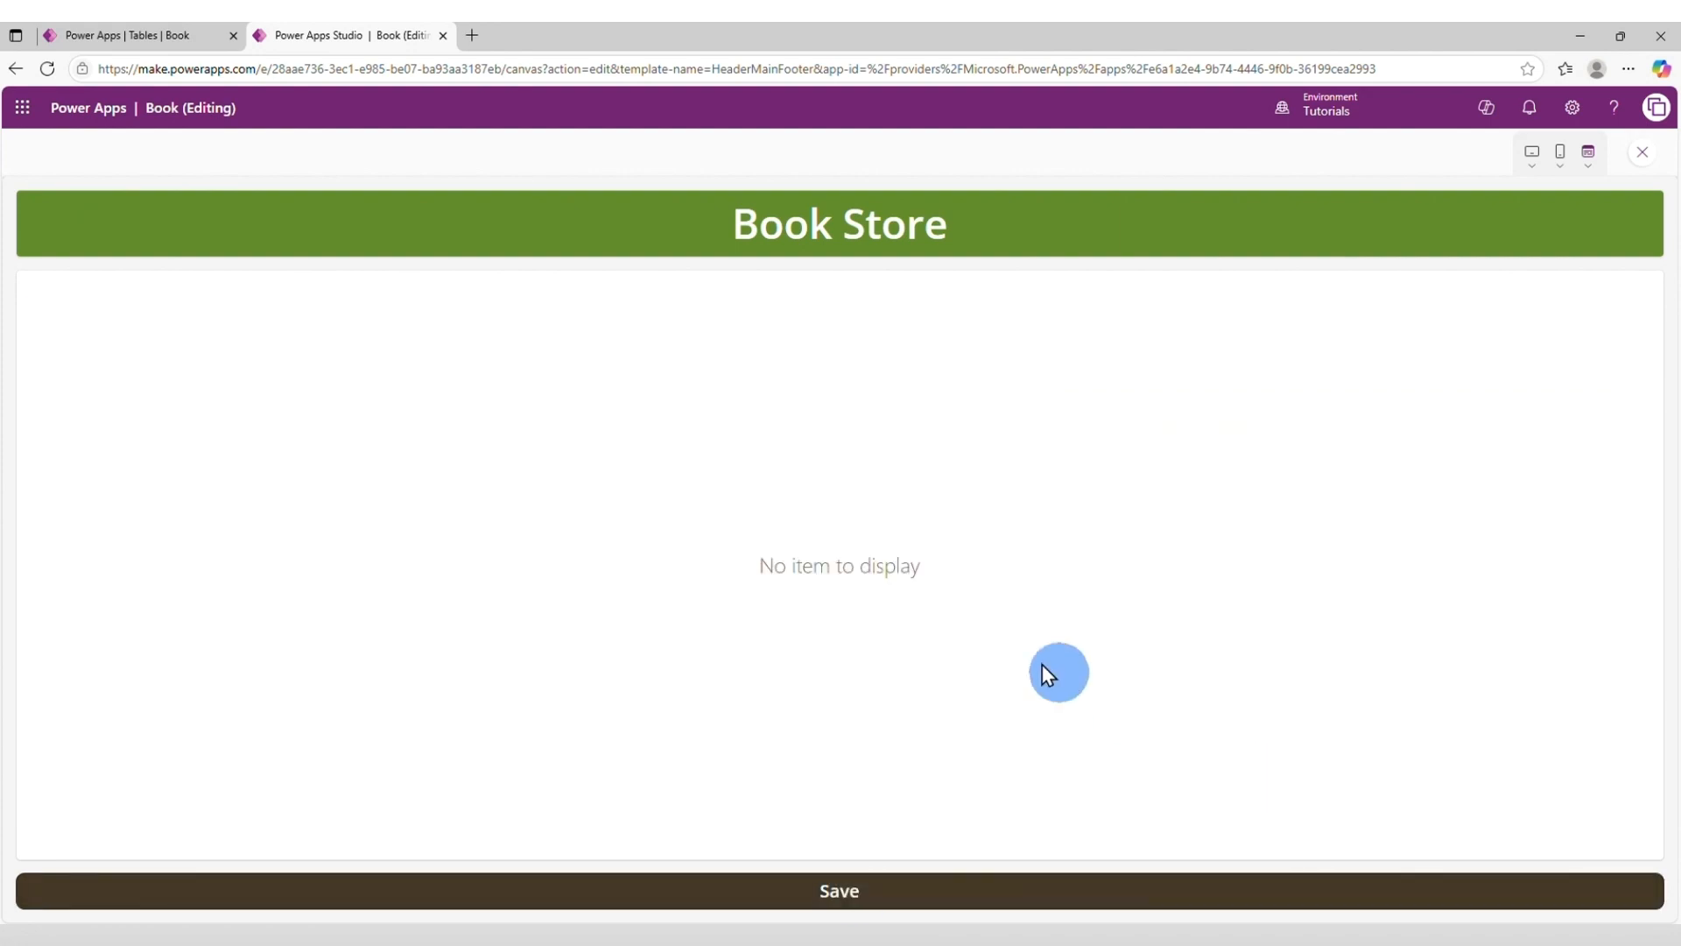
{"action": "left_click", "coordinate": [168, 42]}
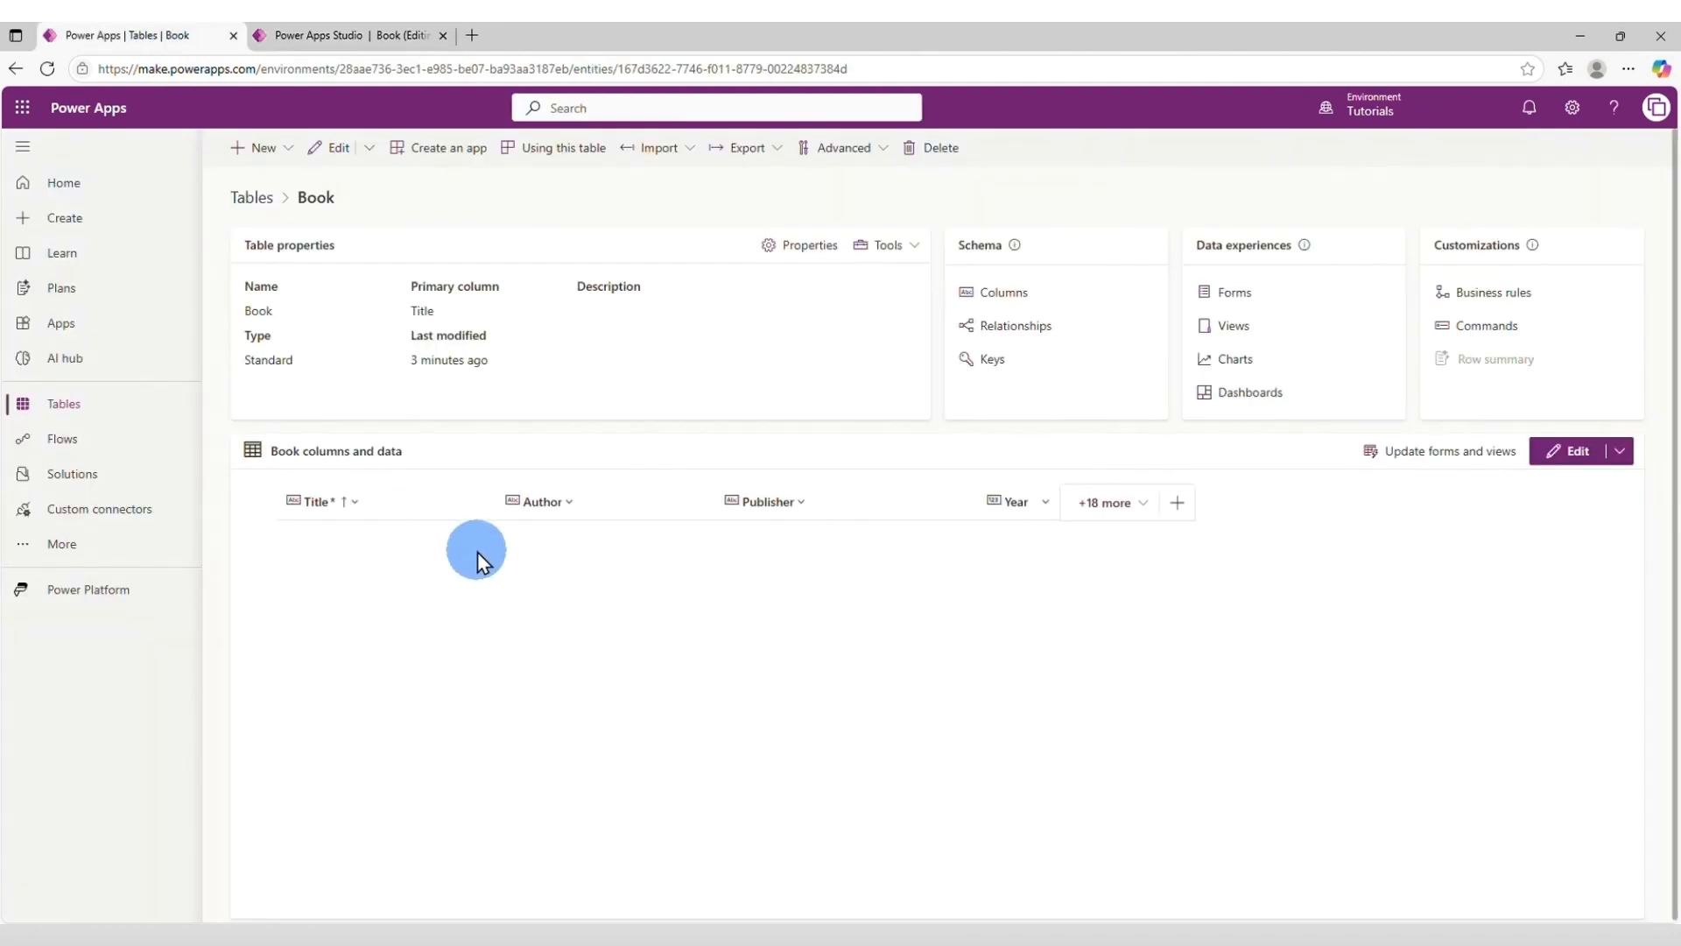